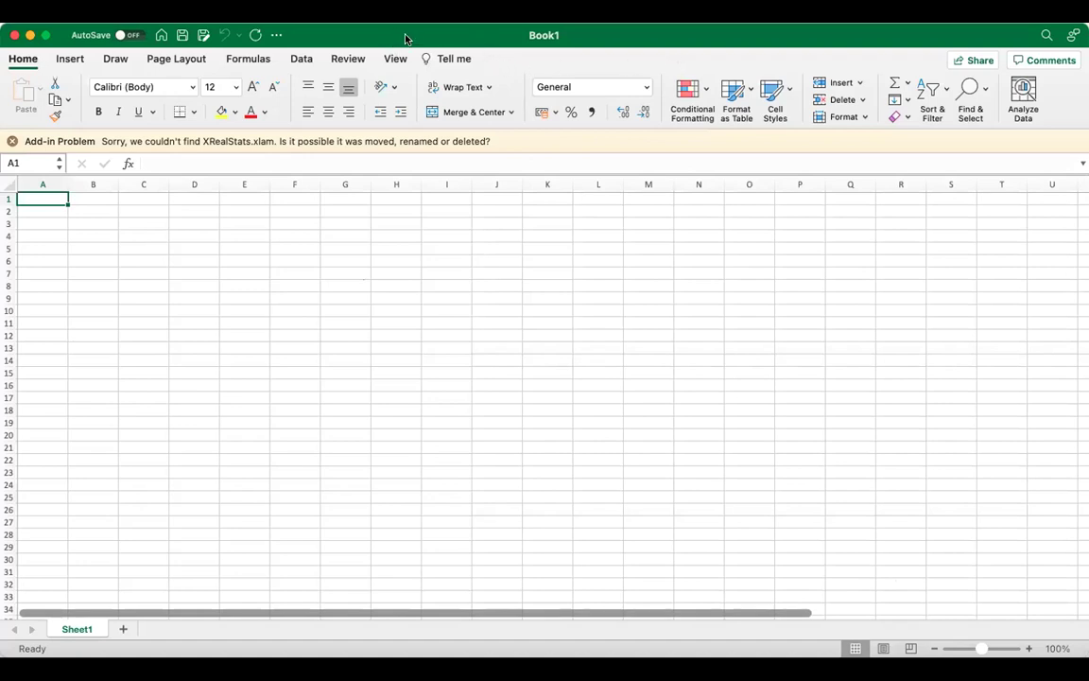
Step: Set the worksheet zoom to 200%
{"action": "left_click", "coordinate": [387, 63]}
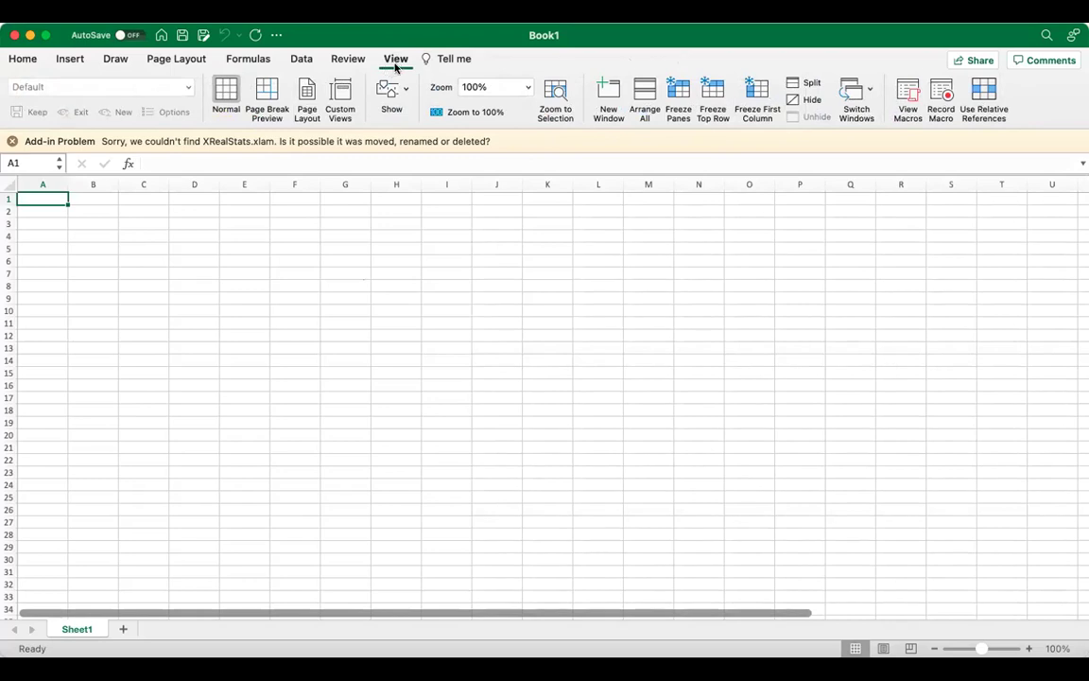
{"action": "left_click", "coordinate": [525, 87]}
{"action": "left_click", "coordinate": [508, 108]}
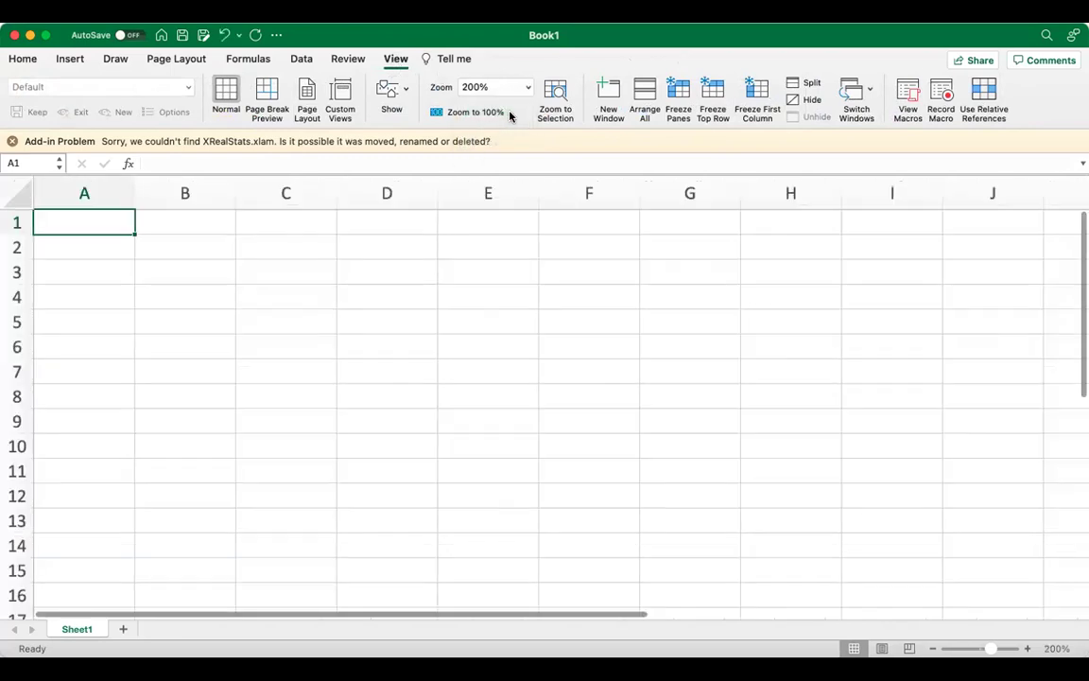
Step: Enter the vector heading v1 in cell C3
{"action": "left_click", "coordinate": [276, 276]}
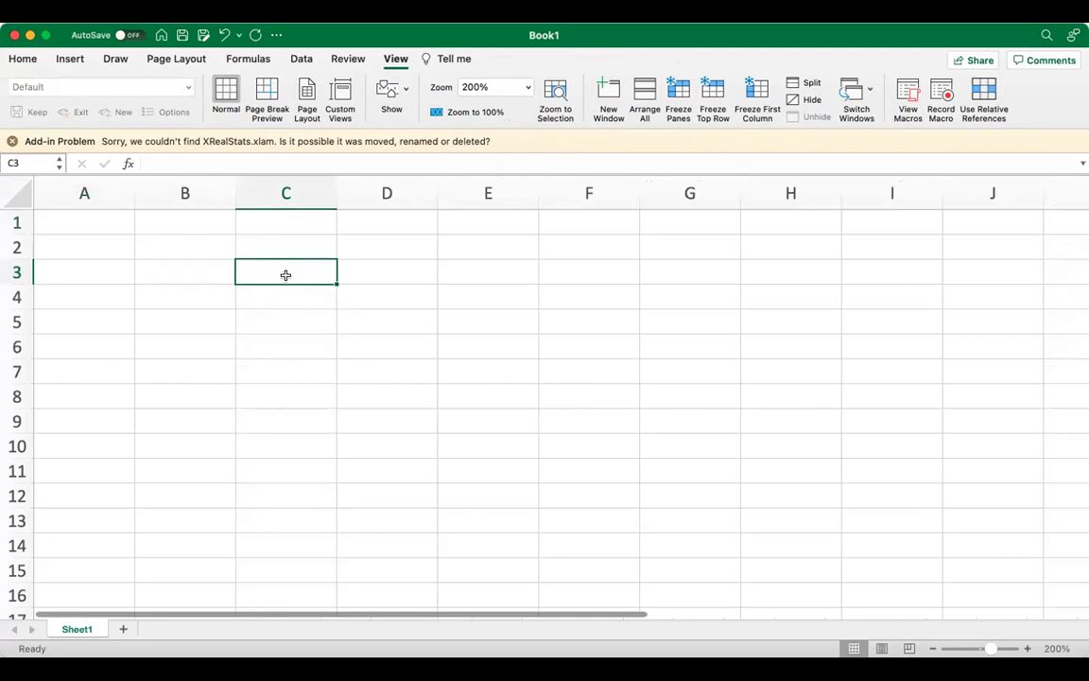
{"action": "type", "text": "v"}
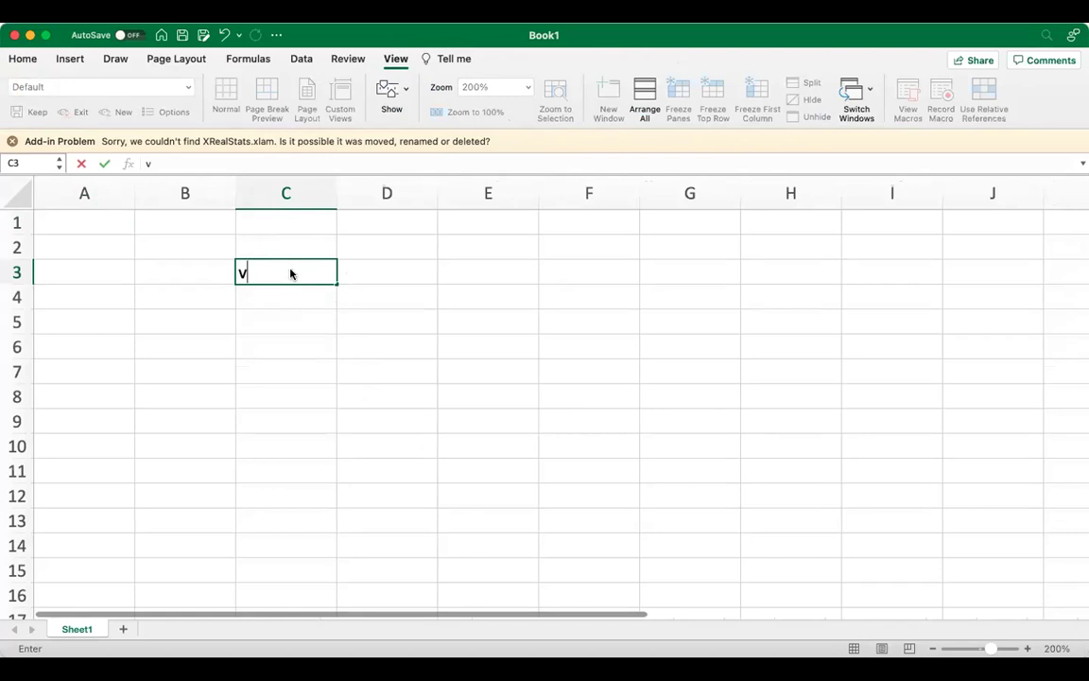
{"action": "type", "text": "1"}
{"action": "key", "text": "Return"}
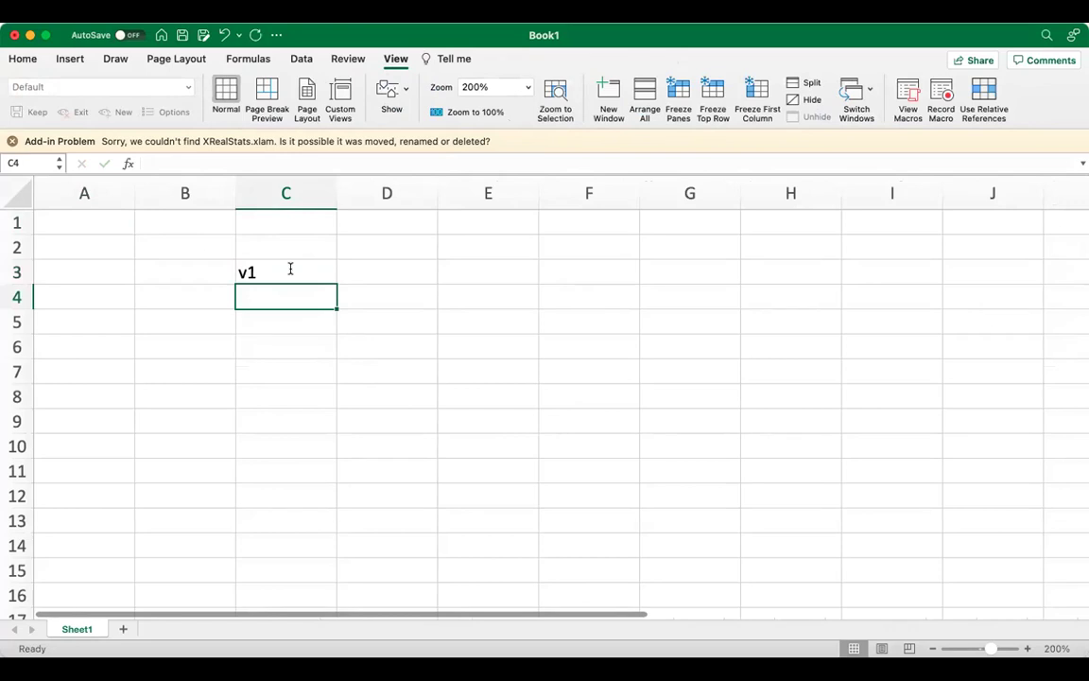
Step: Enter the vector components 1, 2 and 1 in cells C5 to C7, leaving row 4 empty
{"action": "key", "text": "Down"}
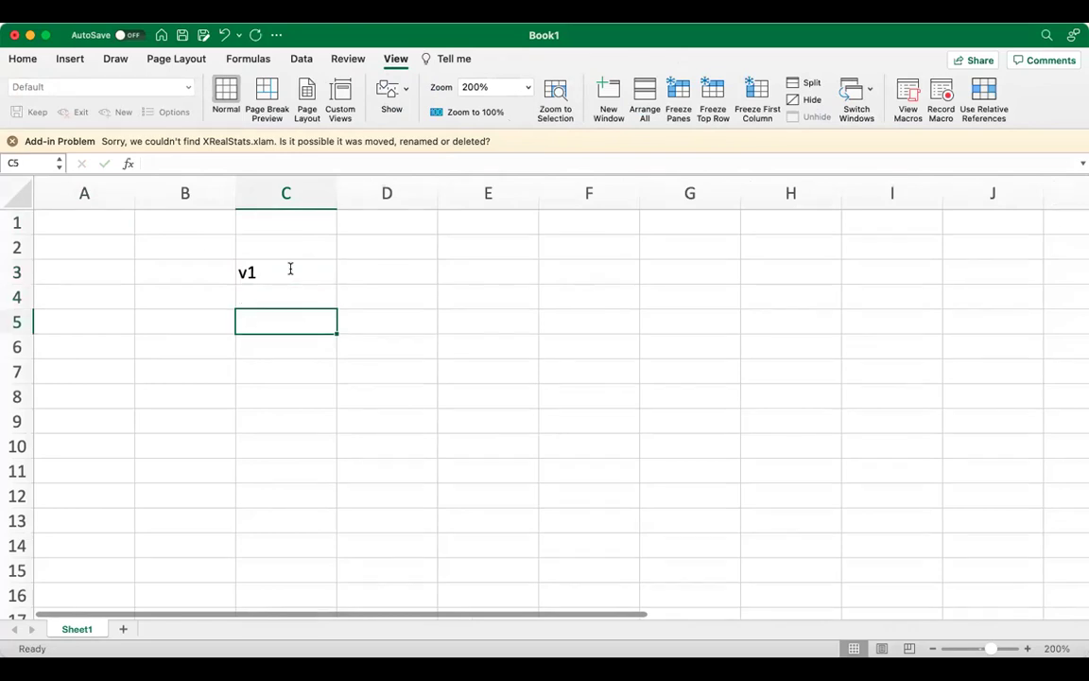
{"action": "type", "text": "1"}
{"action": "key", "text": "Return"}
{"action": "type", "text": "2"}
{"action": "key", "text": "Return"}
{"action": "type", "text": "1"}
{"action": "key", "text": "Tab"}
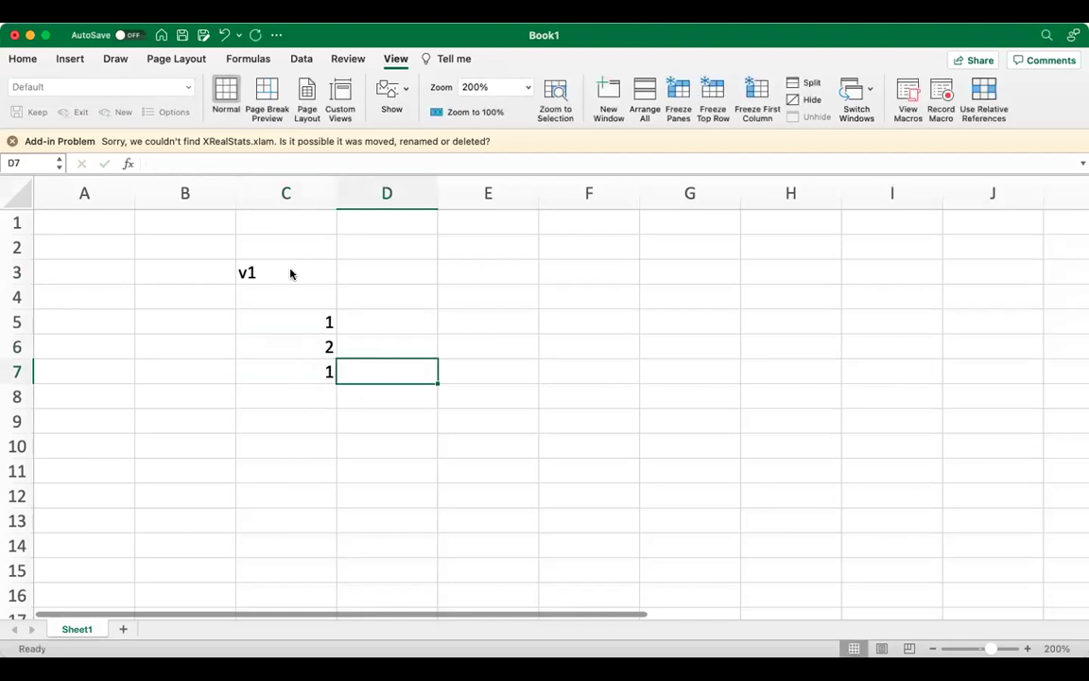
{"action": "key", "text": "Up"}
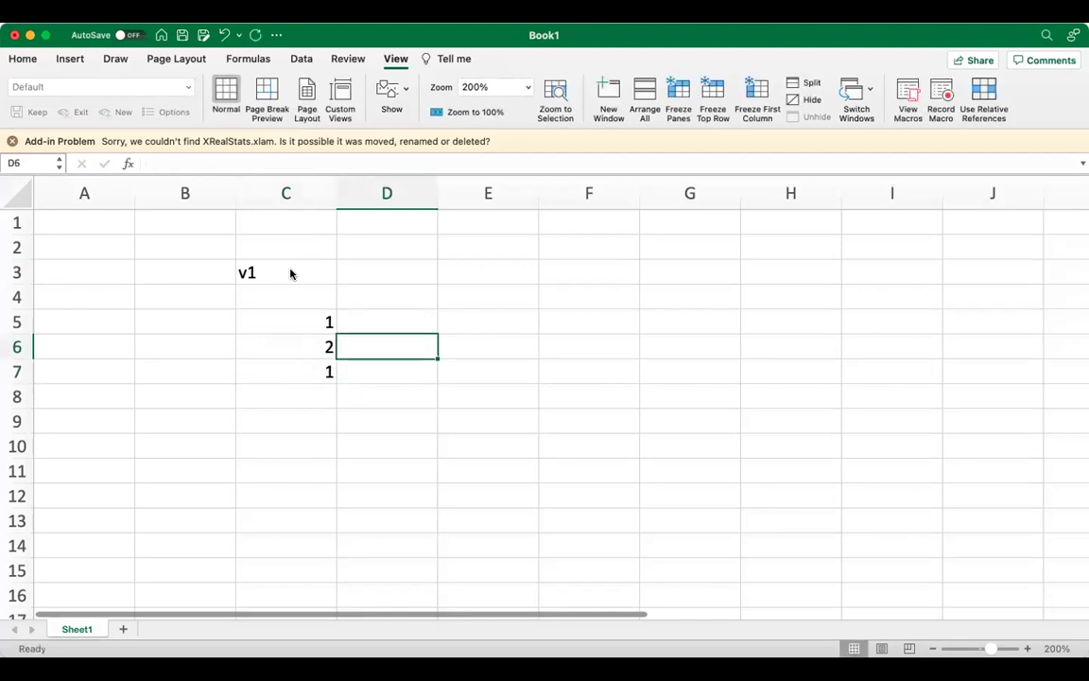
Step: Enter the scalar 4,3 in cell B6 beside the vector
{"action": "left_click", "coordinate": [384, 278]}
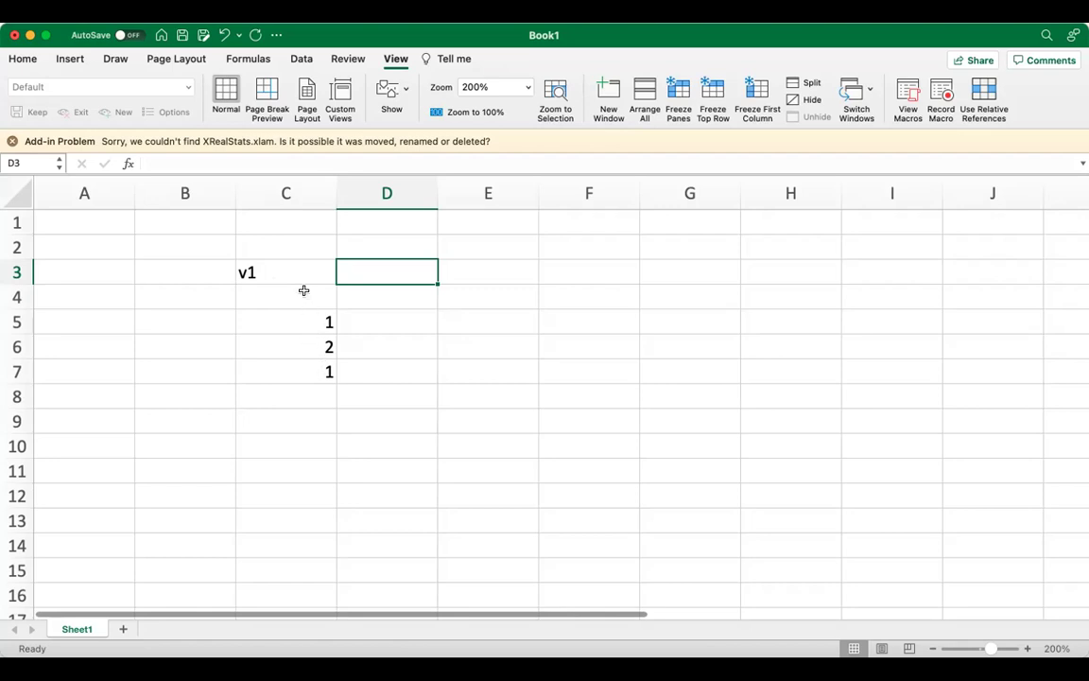
{"action": "left_click", "coordinate": [315, 421]}
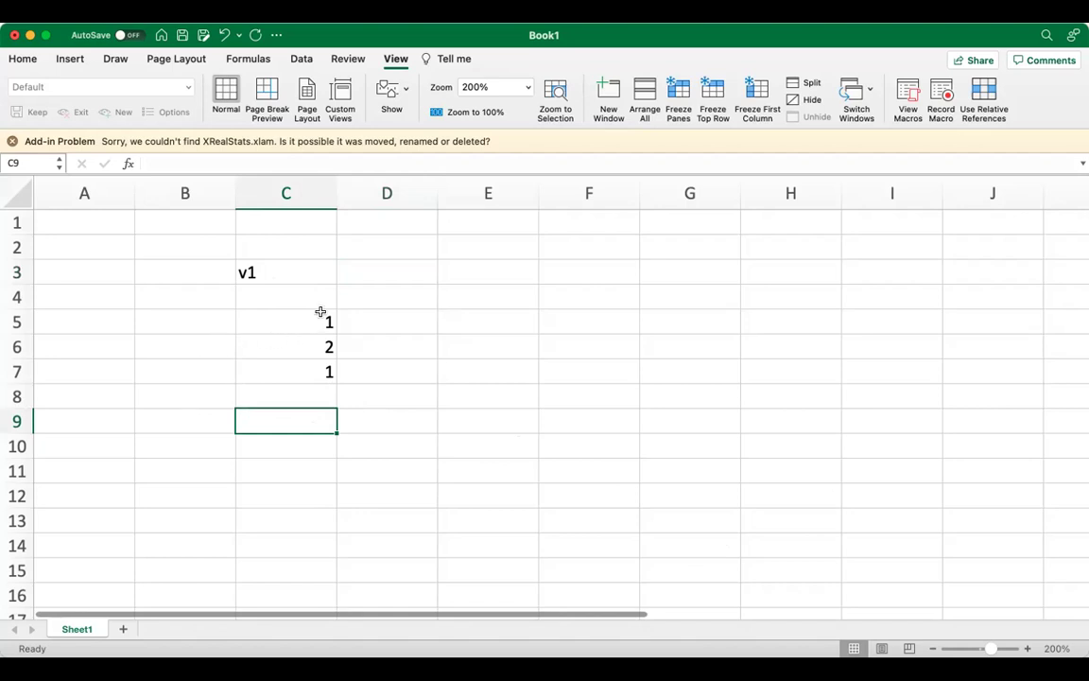
{"action": "left_click", "coordinate": [212, 351]}
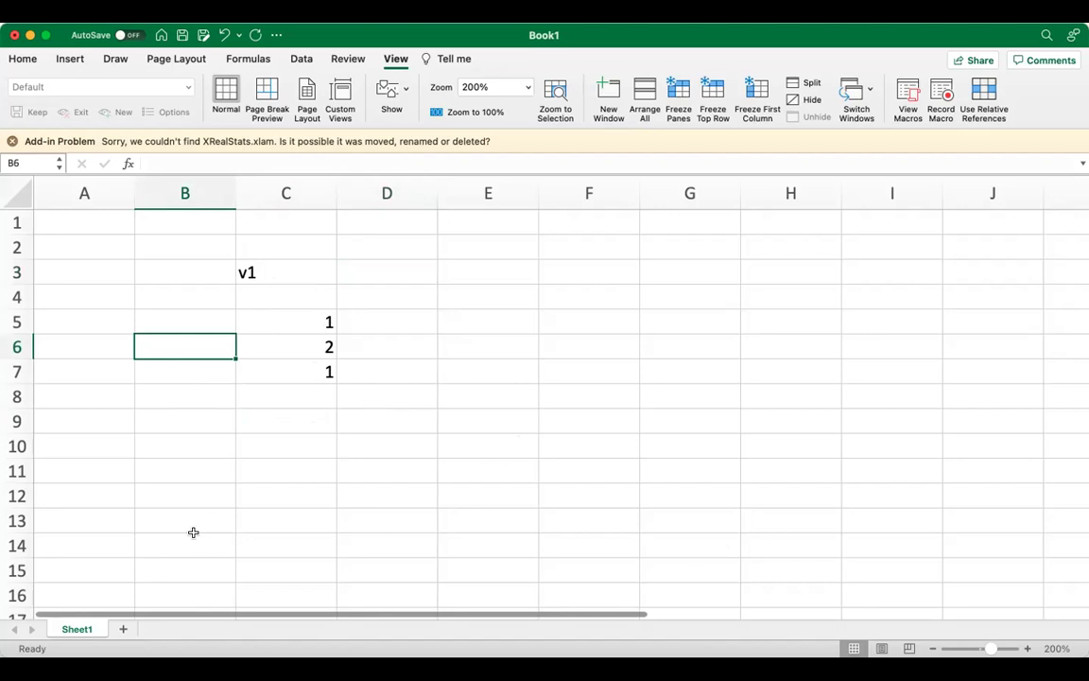
{"action": "type", "text": "4,3"}
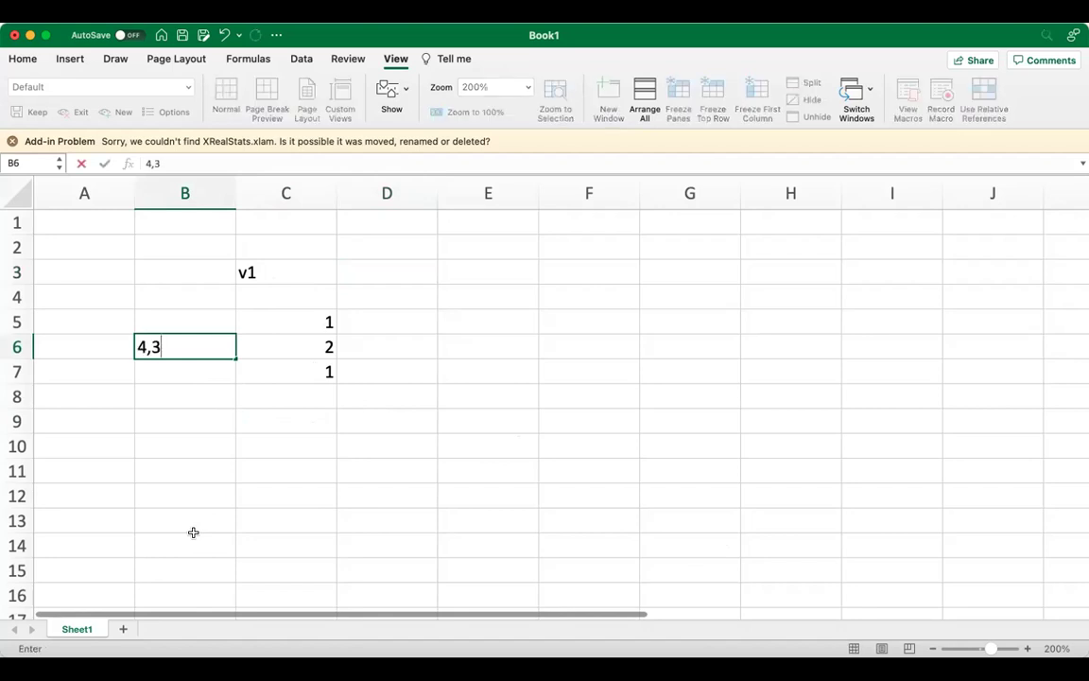
{"action": "key", "text": "Return"}
Step: Multiply the scalar by the first vector component in cell D5 with the formula =B6*C5
{"action": "key", "text": "Right"}
{"action": "key", "text": "Right"}
{"action": "key", "text": "Up"}
{"action": "key", "text": "Up"}
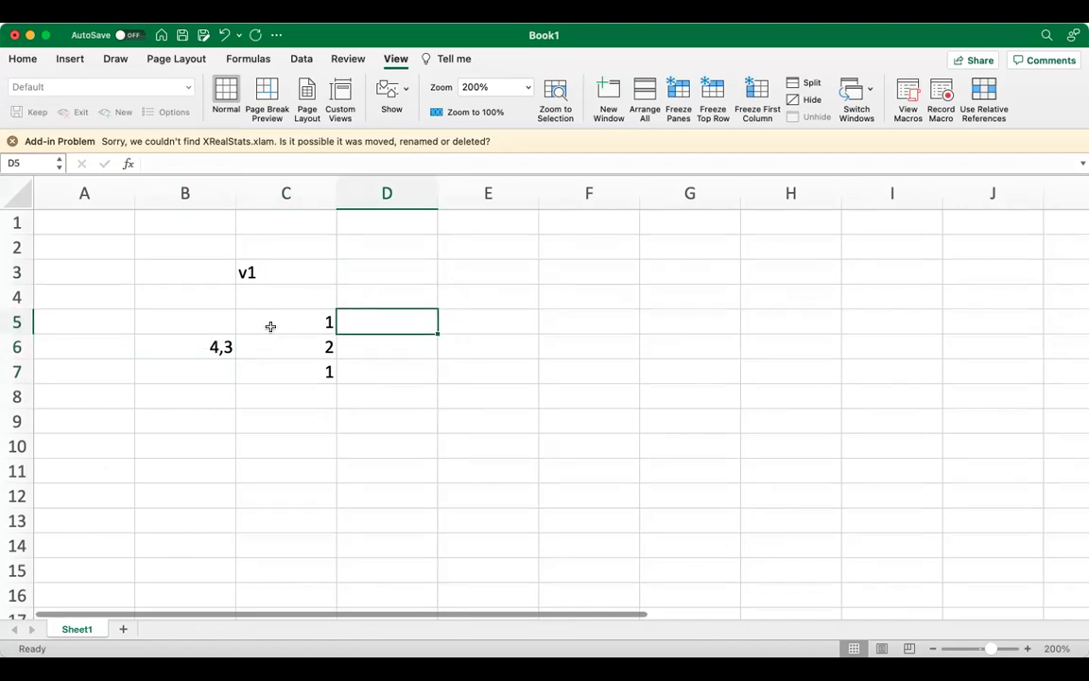
{"action": "type", "text": "="}
{"action": "left_click", "coordinate": [214, 348]}
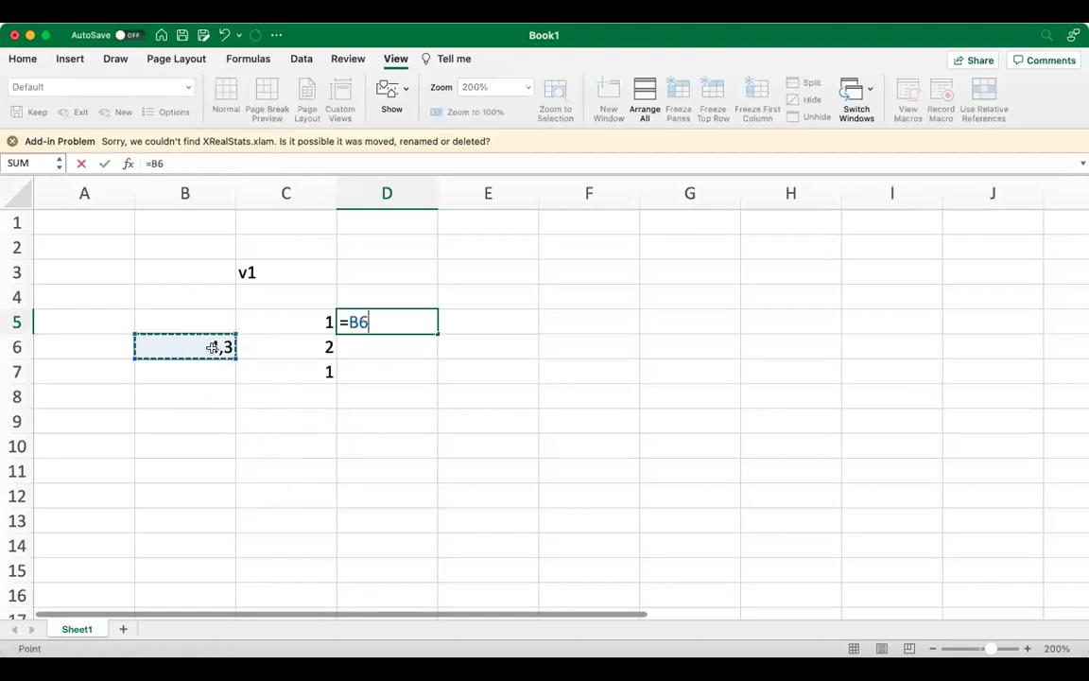
{"action": "type", "text": "*"}
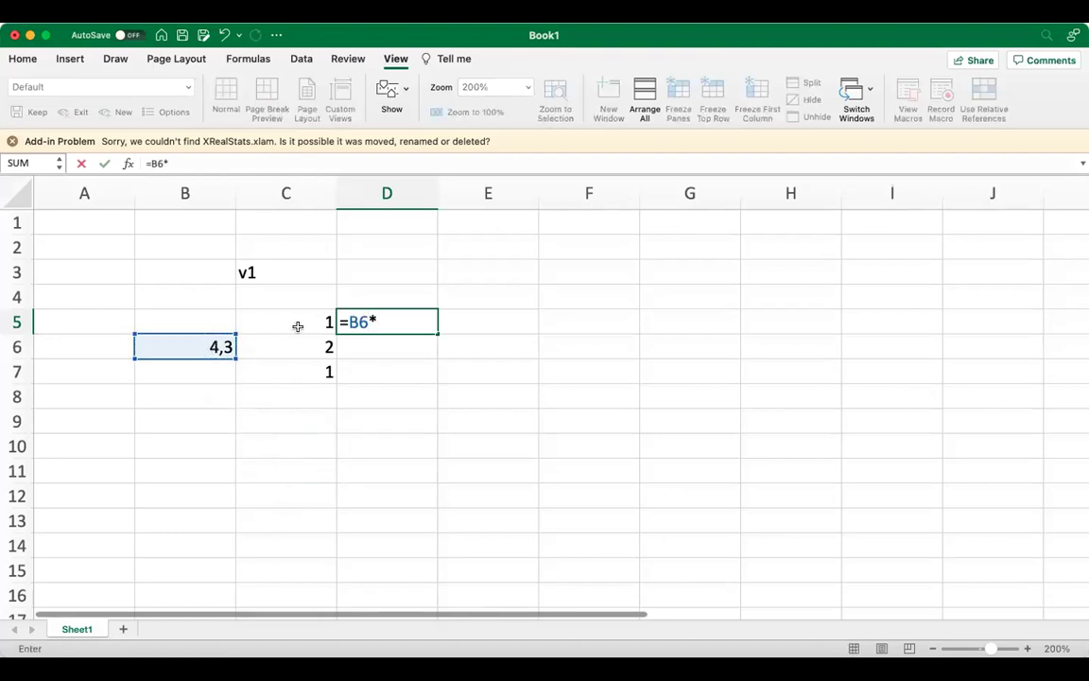
{"action": "left_click", "coordinate": [297, 326]}
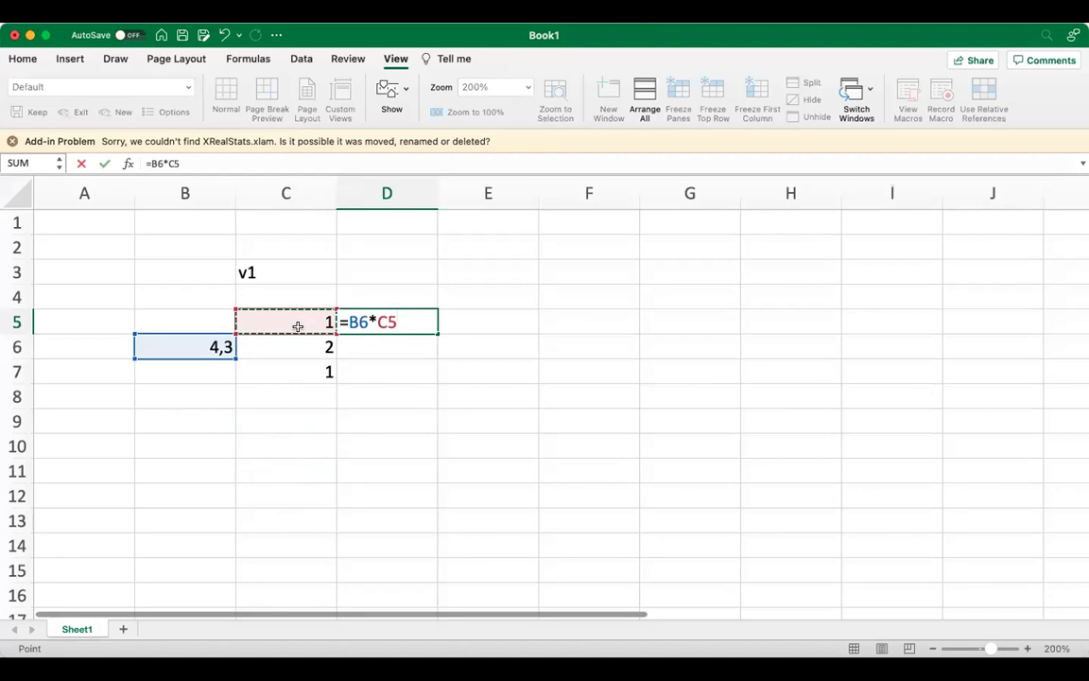
{"action": "key", "text": "Return"}
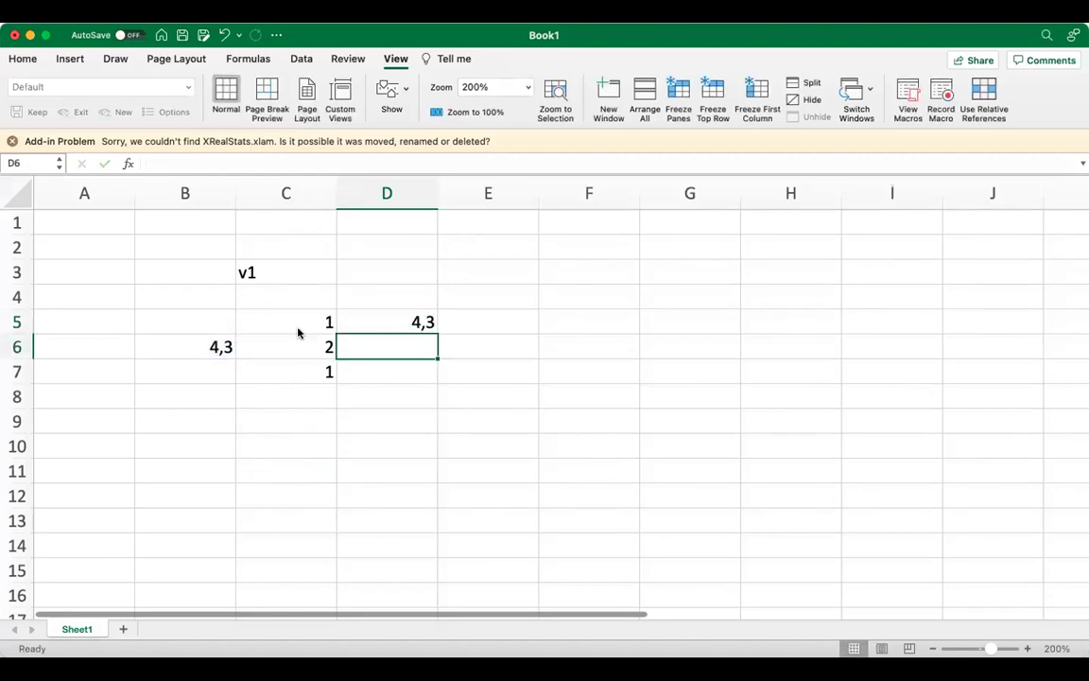
Step: Make the scalar reference in D5 absolute so that the formula reads =$B$6*C5
{"action": "key", "text": "Up"}
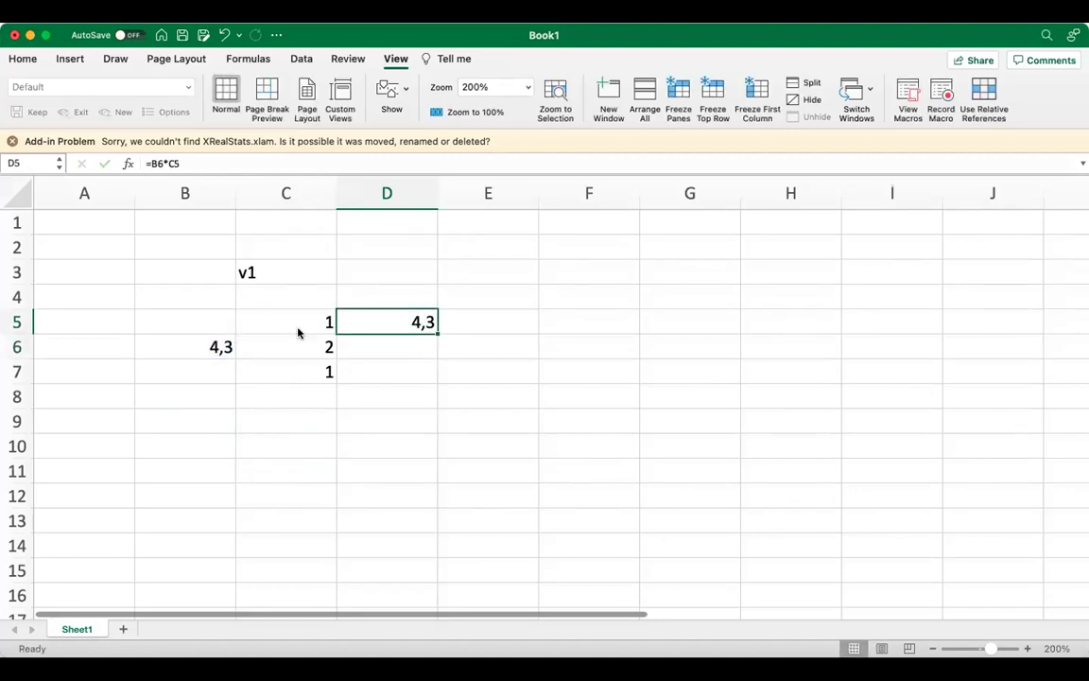
{"action": "left_click", "coordinate": [151, 163]}
{"action": "type", "text": "$"}
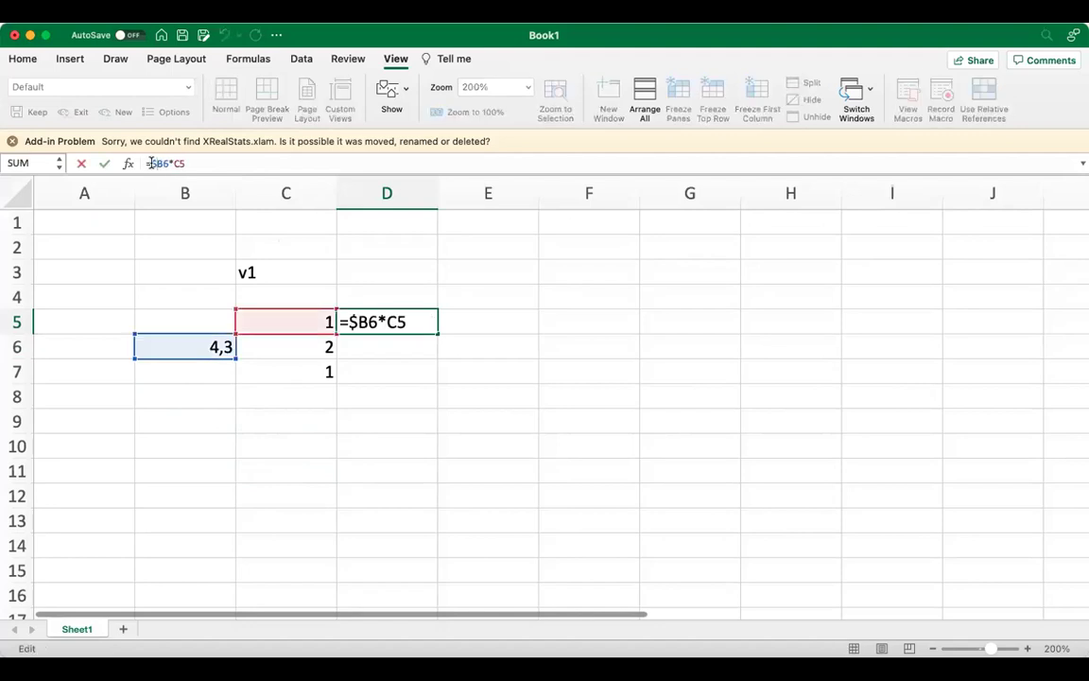
{"action": "key", "text": "Right"}
{"action": "type", "text": "$"}
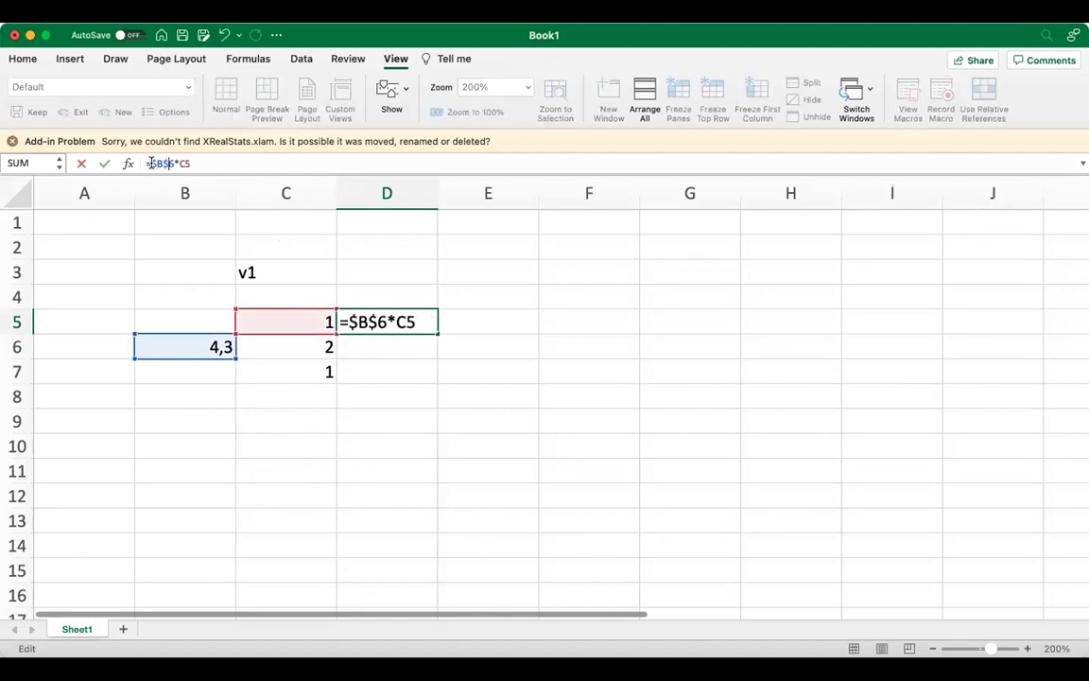
{"action": "key", "text": "Return"}
Step: Copy the formula in D5 to cells D5 through D7
{"action": "key", "text": "Up"}
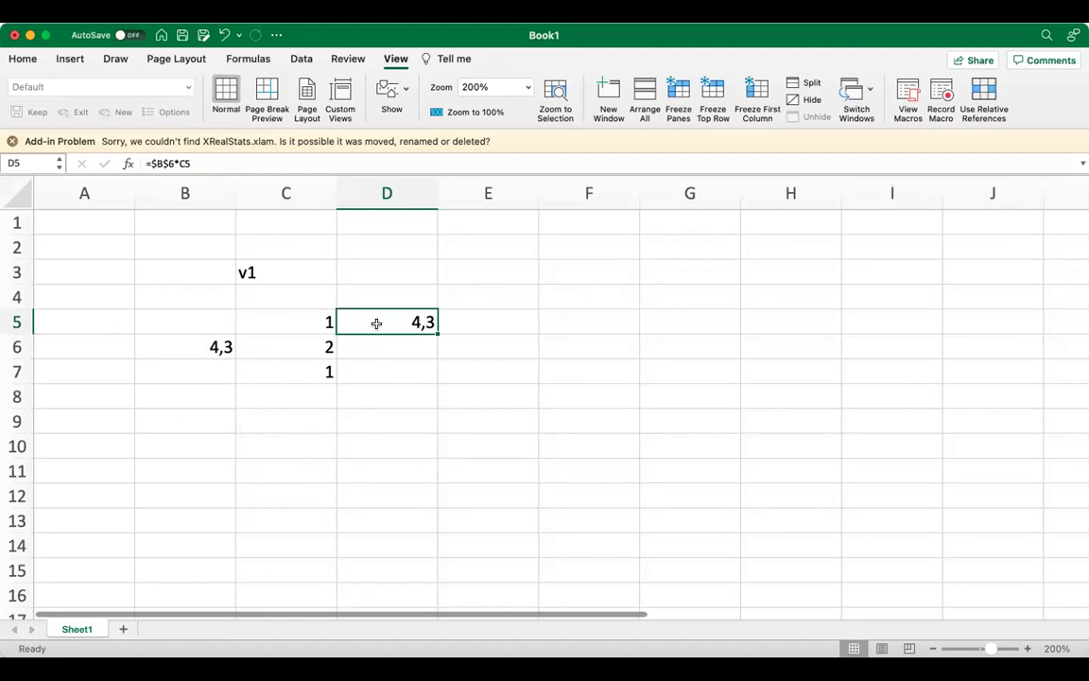
{"action": "key", "text": "super+c"}
{"action": "key", "text": "shift+Down"}
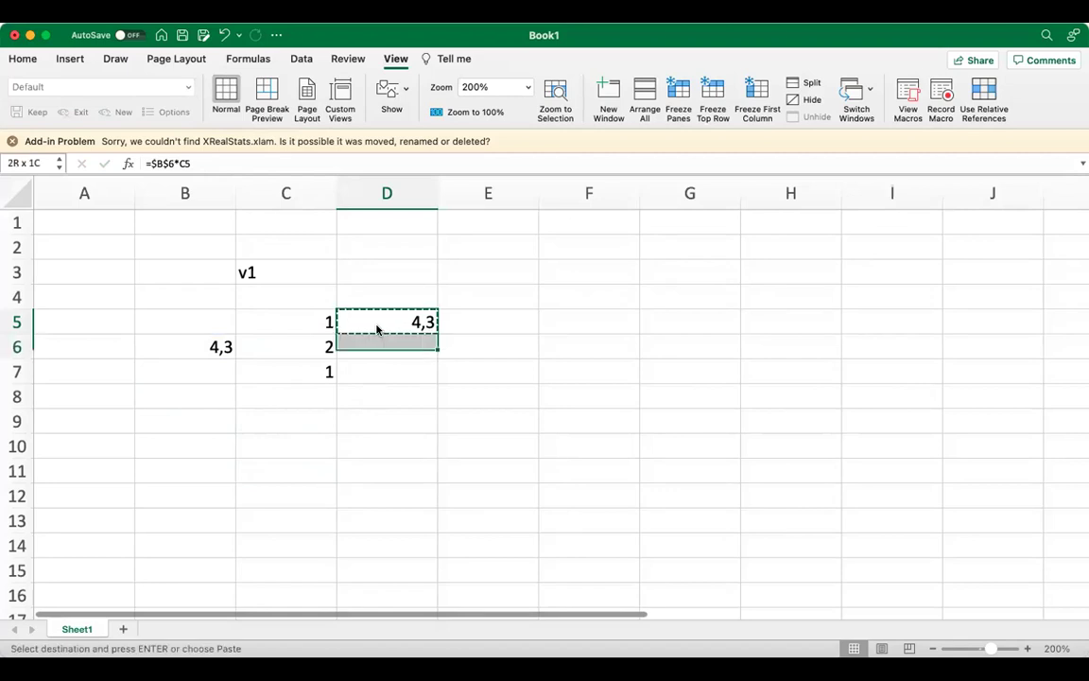
{"action": "key", "text": "shift+Down"}
{"action": "key", "text": "super+v"}
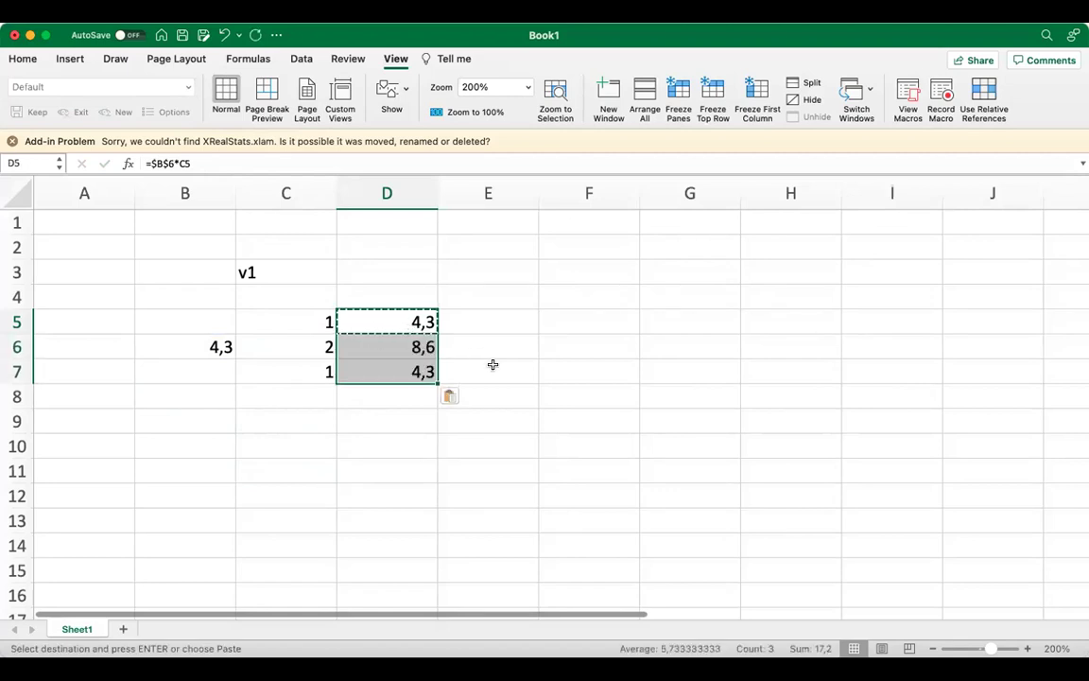
{"action": "left_click", "coordinate": [428, 413]}
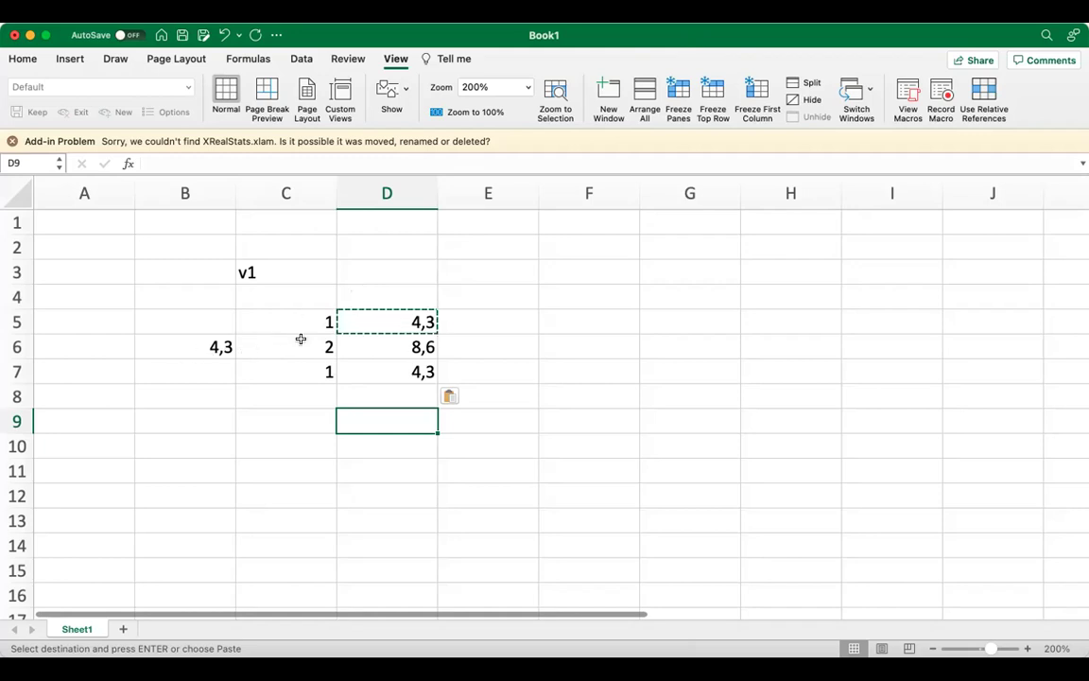
Step: Change the scalar in cell B6 to 0
{"action": "left_click", "coordinate": [213, 347]}
{"action": "type", "text": "0"}
{"action": "key", "text": "Return"}
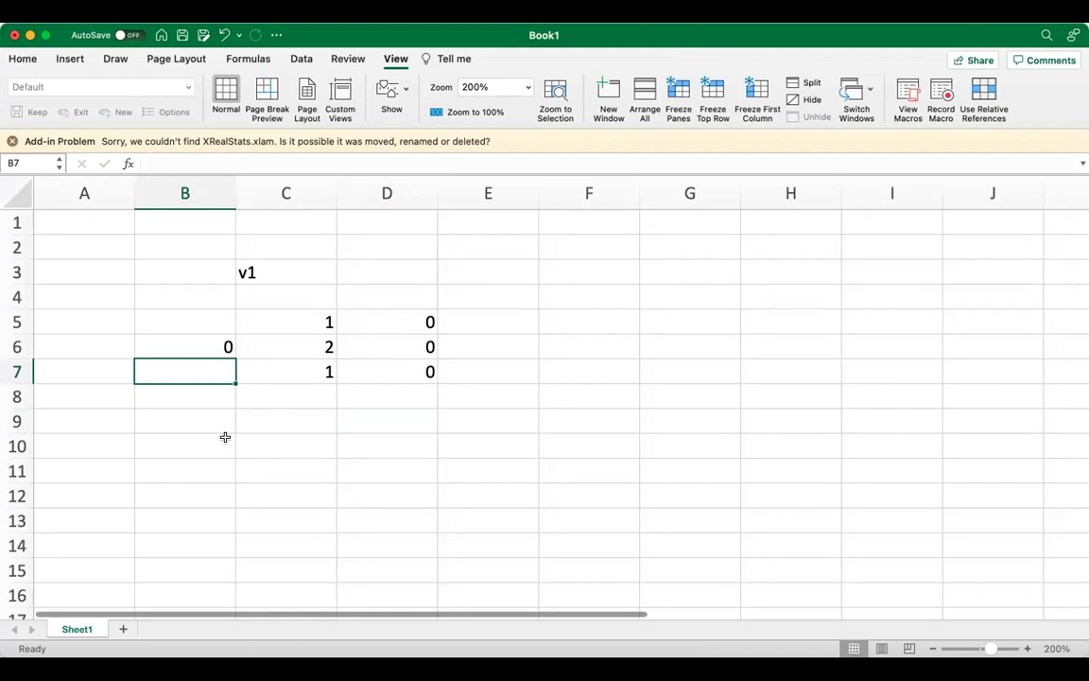
Step: Set the scalar in cell B6 to -2,5
{"action": "key", "text": "Up"}
{"action": "type", "text": "-2"}
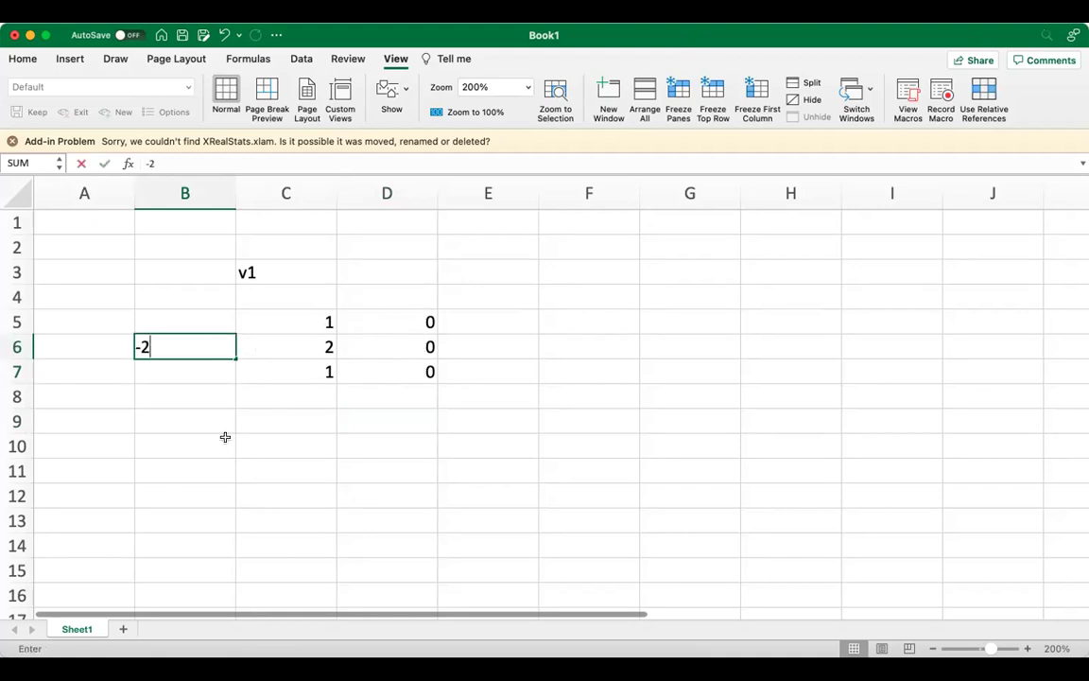
{"action": "type", "text": ",5"}
{"action": "key", "text": "Return"}
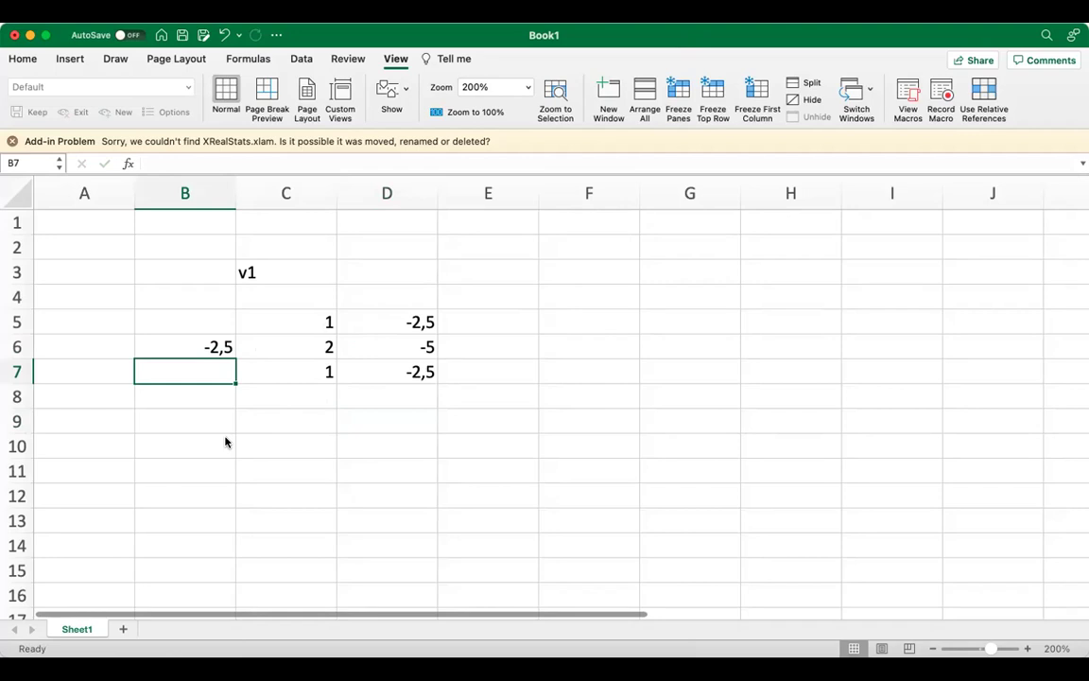
Step: Enter the headings v1 in cell C9 and v2 in cell D9 for a second example
{"action": "left_click", "coordinate": [597, 280]}
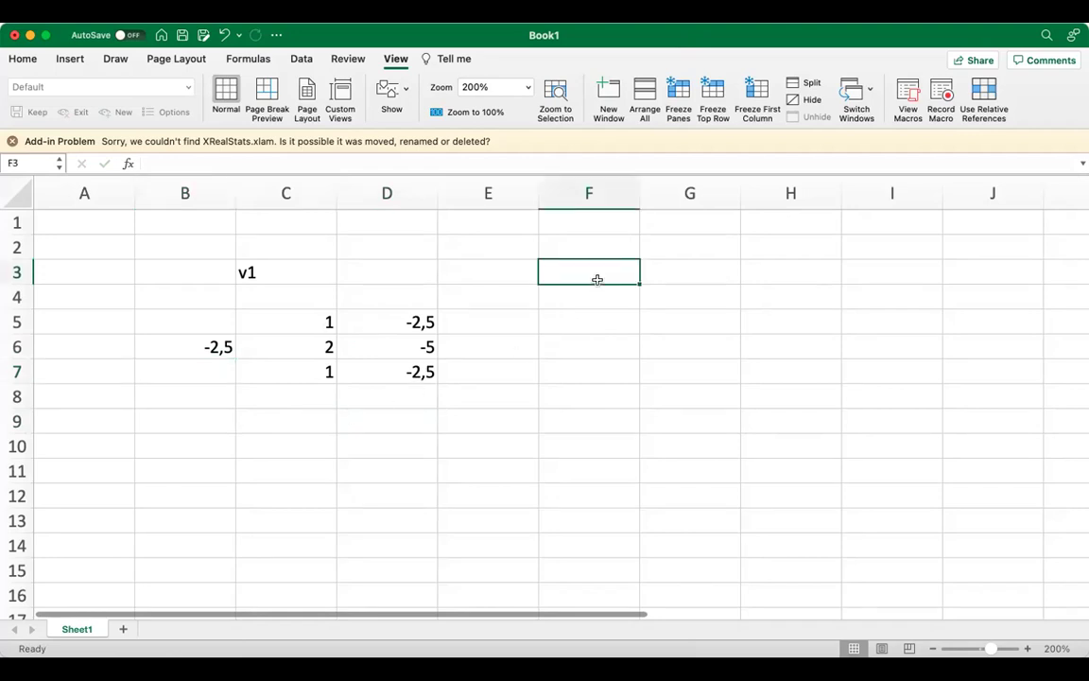
{"action": "key", "text": "Right"}
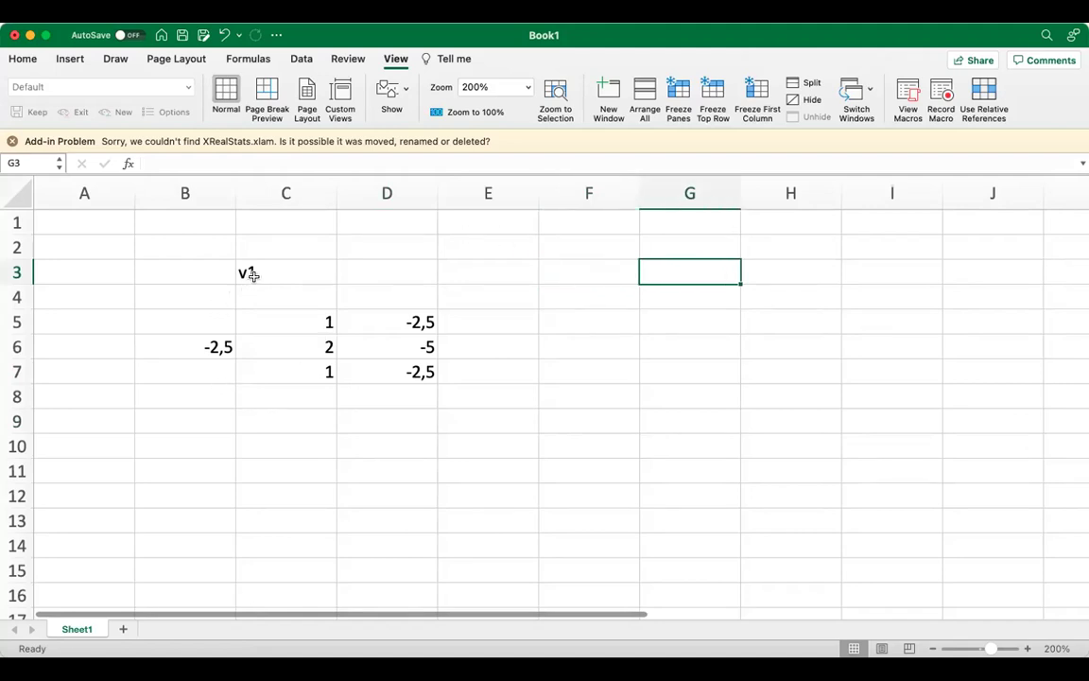
{"action": "left_click", "coordinate": [258, 419]}
{"action": "type", "text": "v1"}
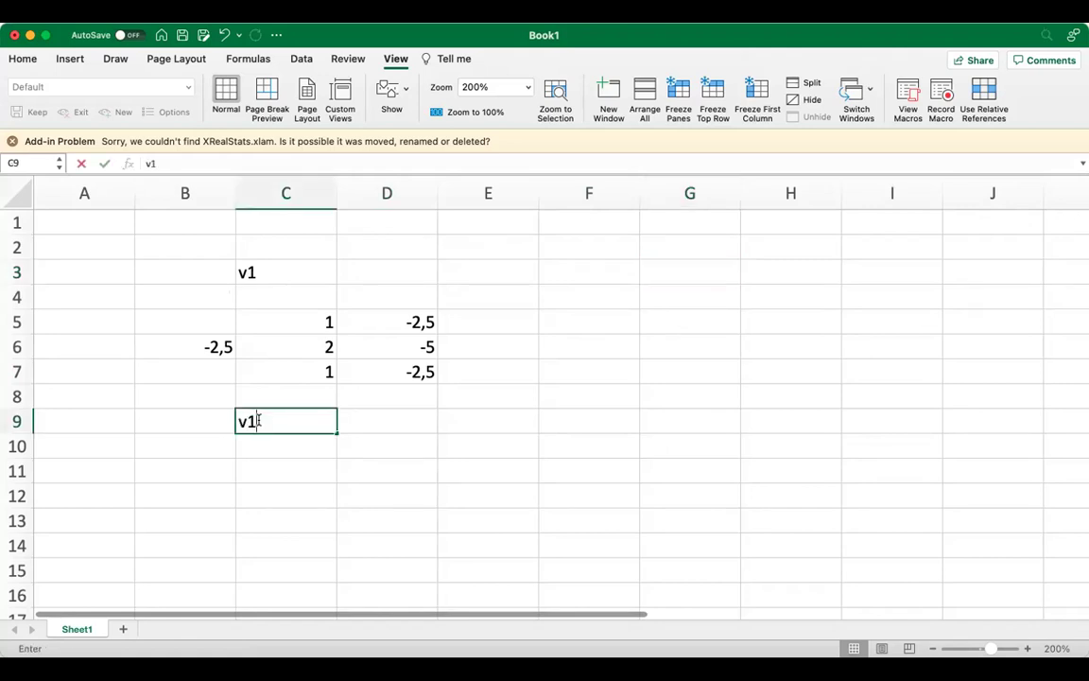
{"action": "key", "text": "Tab"}
{"action": "type", "text": "v2"}
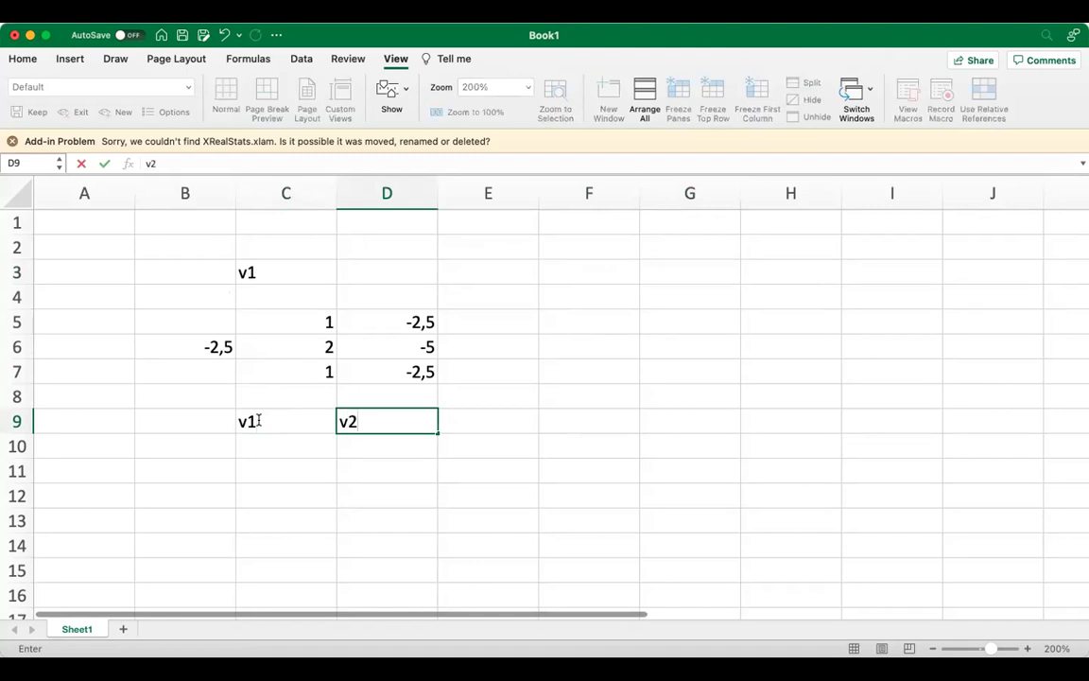
{"action": "key", "text": "Return"}
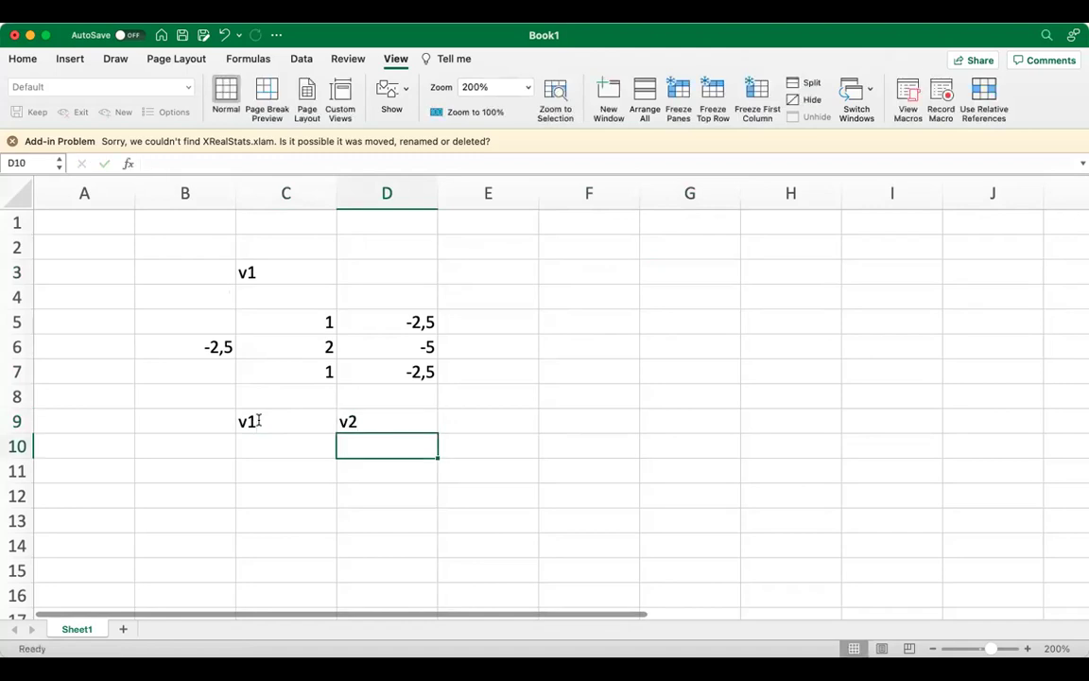
Step: Enter the v1 components 1, 2 and 1 in cells C11 to C13 and select D11 for v2
{"action": "key", "text": "Down"}
{"action": "key", "text": "Left"}
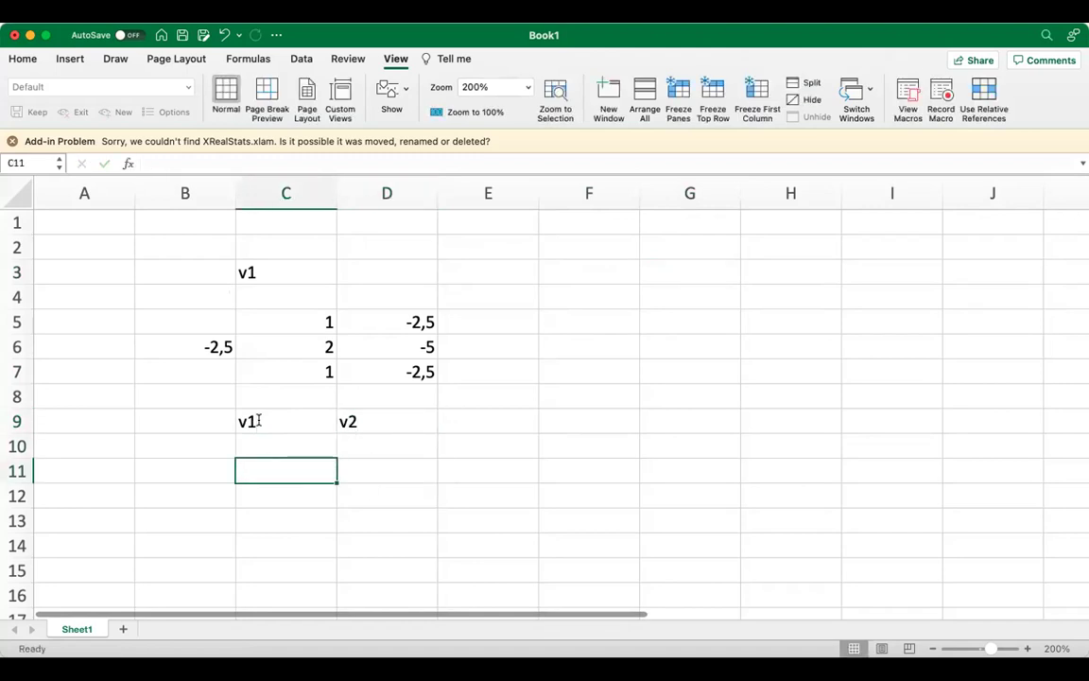
{"action": "type", "text": "1"}
{"action": "key", "text": "Return"}
{"action": "type", "text": "2"}
{"action": "key", "text": "Return"}
{"action": "type", "text": "1"}
{"action": "key", "text": "Tab"}
{"action": "key", "text": "Up"}
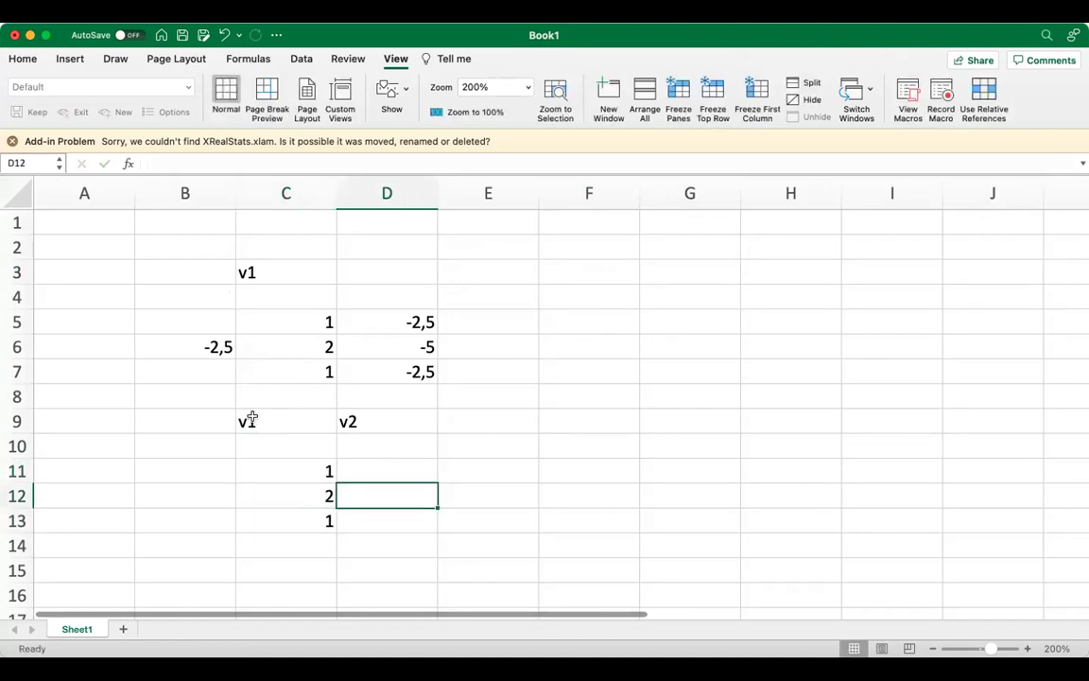
{"action": "left_click", "coordinate": [394, 469]}
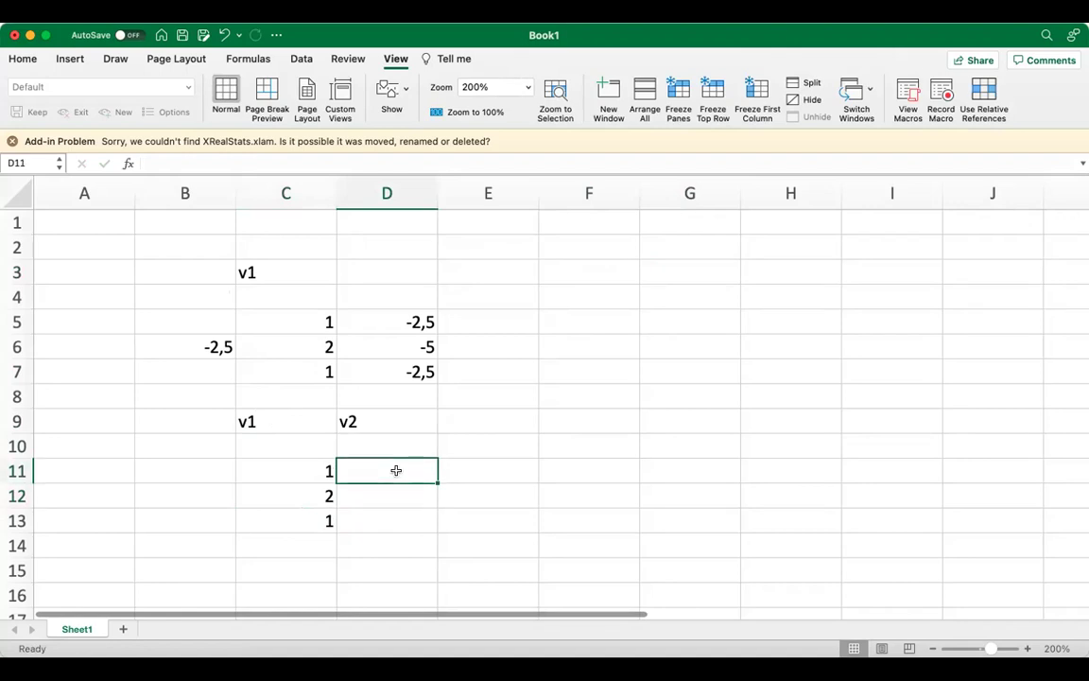
Step: Enter the v2 components -2, 3 and 0 in cells D11 to D13
{"action": "type", "text": "-2"}
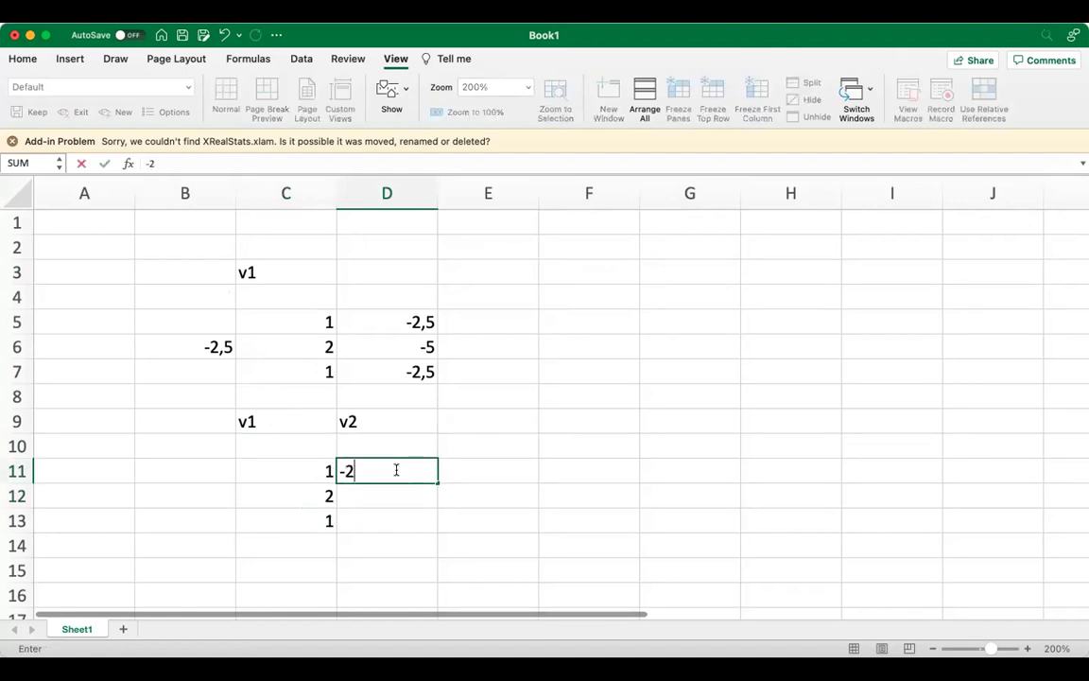
{"action": "key", "text": "Return"}
{"action": "type", "text": "3"}
{"action": "key", "text": "Return"}
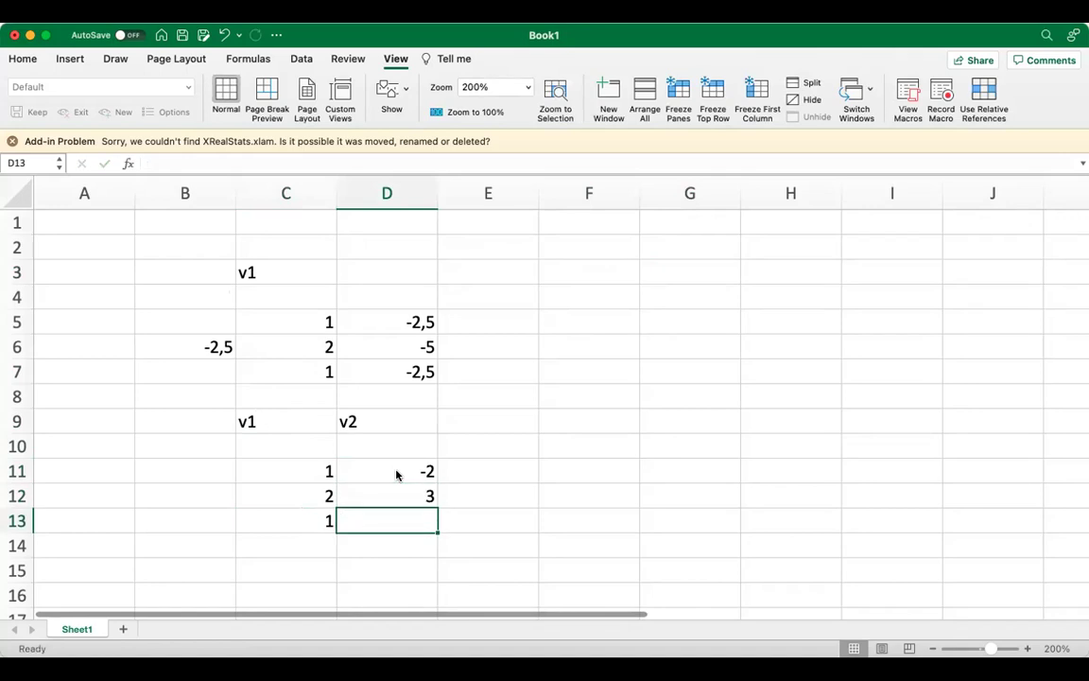
{"action": "type", "text": "0"}
{"action": "key", "text": "Return"}
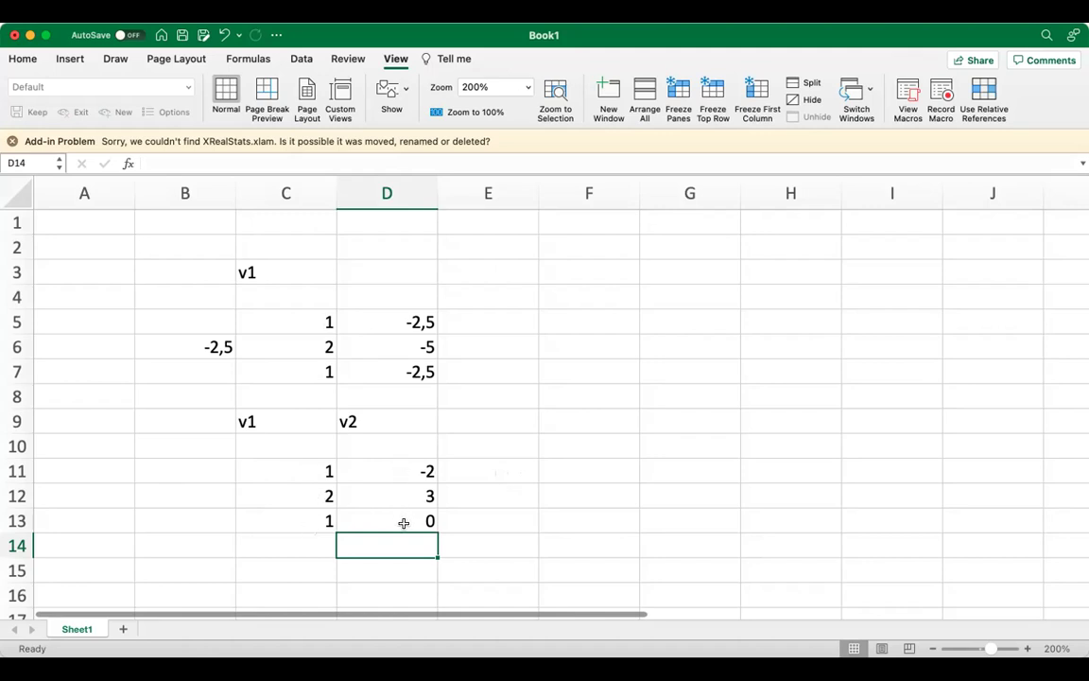
Step: Enter the scalars 2 in cell A12 and 1 in cell B12 for the two vectors
{"action": "left_click", "coordinate": [107, 504]}
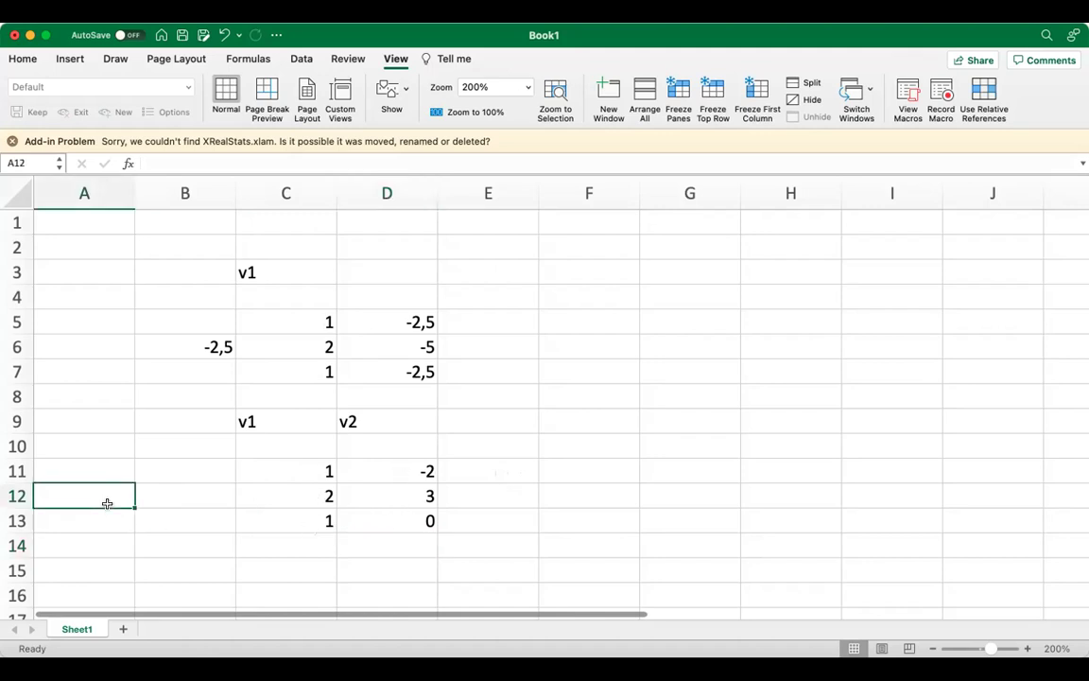
{"action": "type", "text": "2"}
{"action": "key", "text": "Tab"}
{"action": "type", "text": "1"}
{"action": "key", "text": "Tab"}
Step: Enter the linear combination formula =A12*C11+B12*D11 in cell E11
{"action": "key", "text": "Tab"}
{"action": "key", "text": "Tab"}
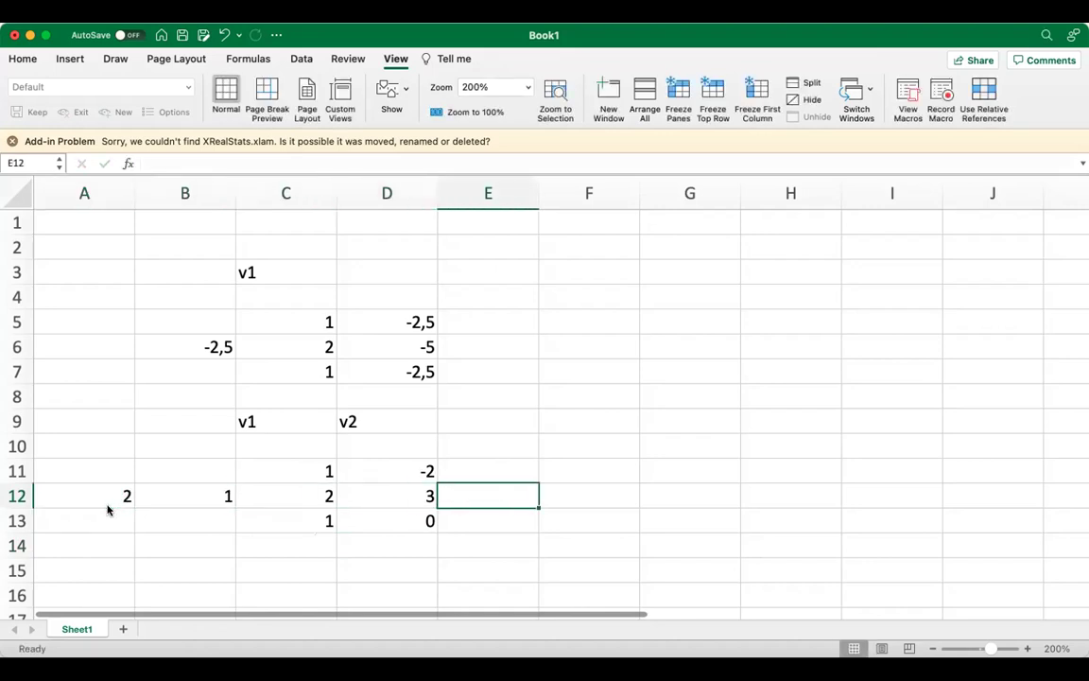
{"action": "key", "text": "Up"}
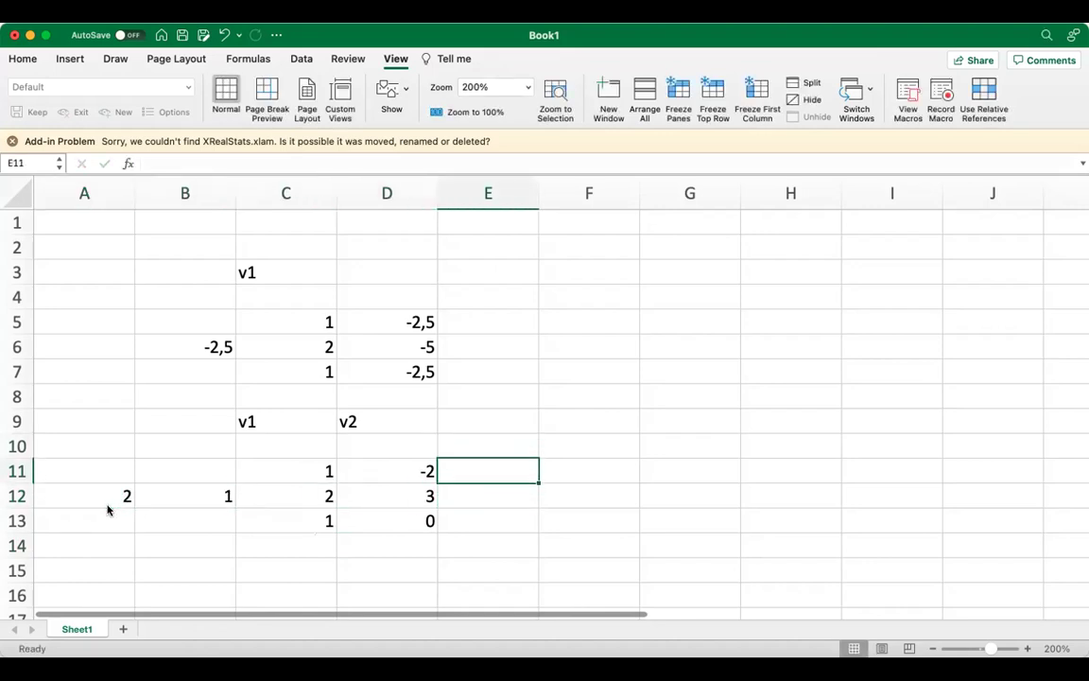
{"action": "type", "text": "="}
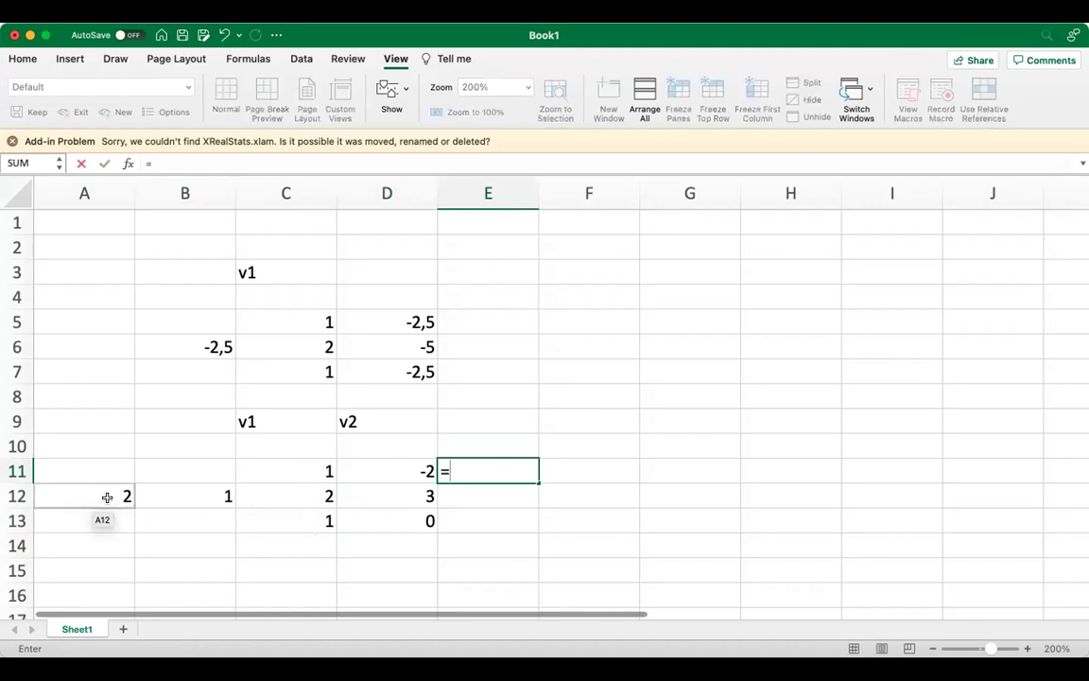
{"action": "left_click", "coordinate": [107, 496]}
{"action": "type", "text": "*"}
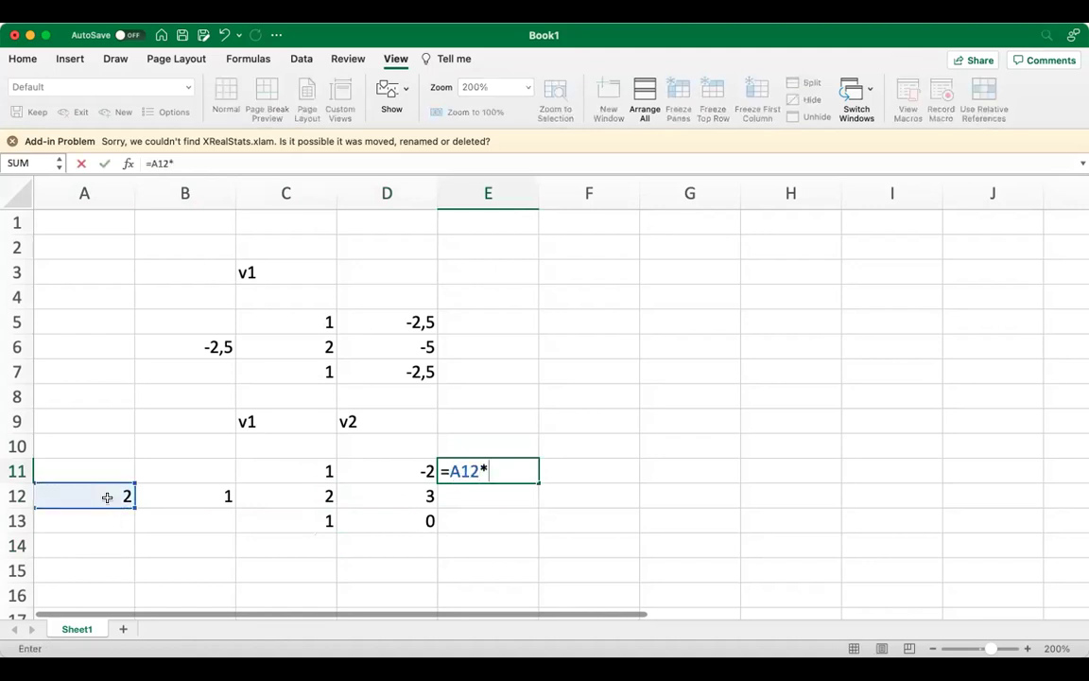
{"action": "left_click", "coordinate": [304, 474]}
{"action": "type", "text": "+"}
{"action": "left_click", "coordinate": [216, 496]}
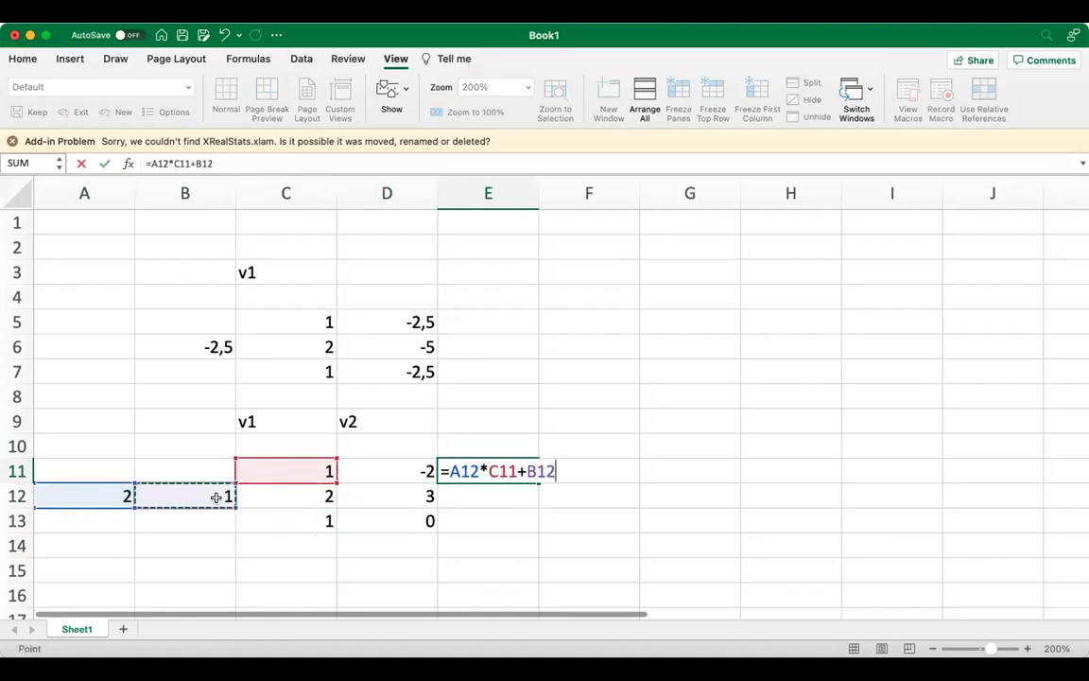
{"action": "type", "text": "*"}
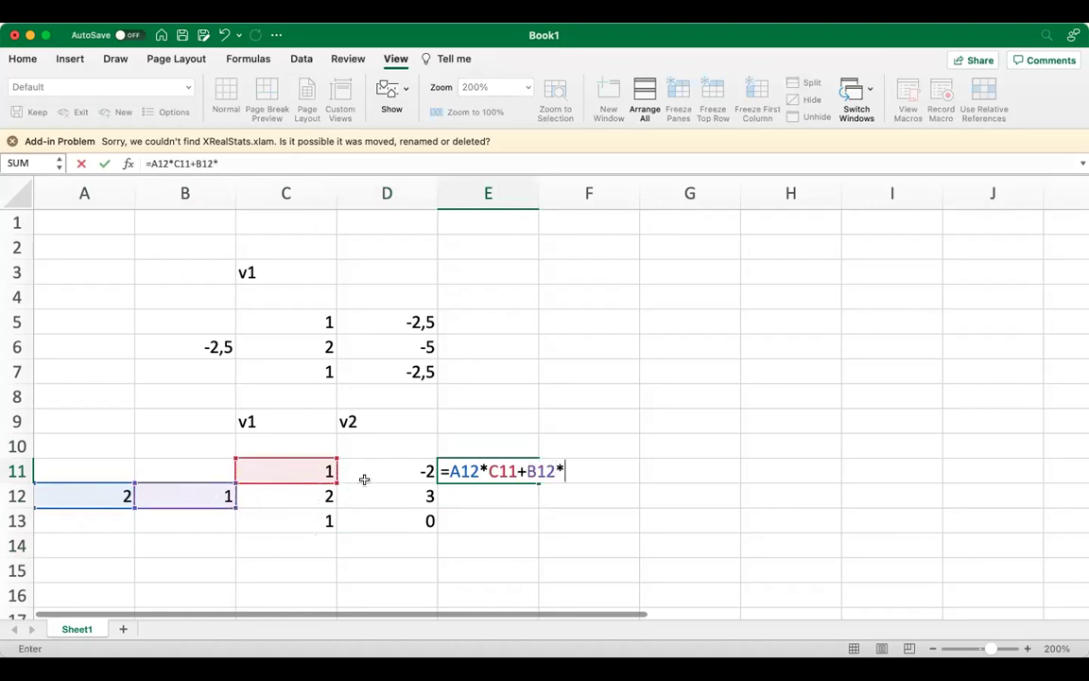
{"action": "left_click", "coordinate": [374, 475]}
{"action": "key", "text": "Return"}
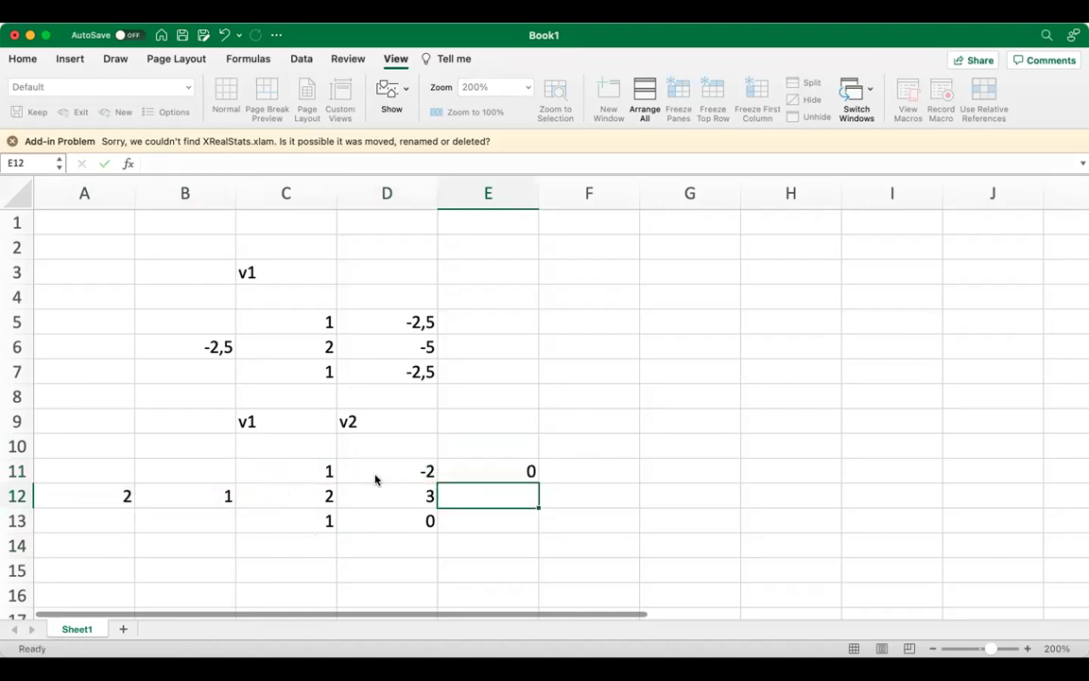
Step: Make both scalar references in the E11 formula absolute so it reads =$A$12*C11+$B$12*D11
{"action": "key", "text": "Up"}
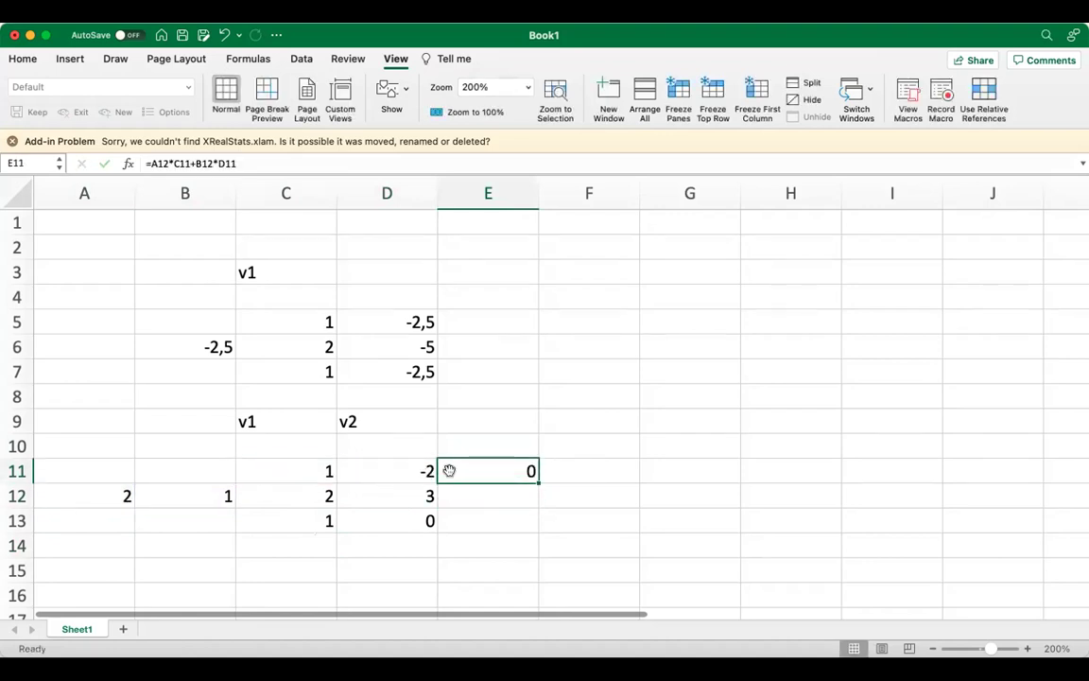
{"action": "left_click", "coordinate": [152, 164]}
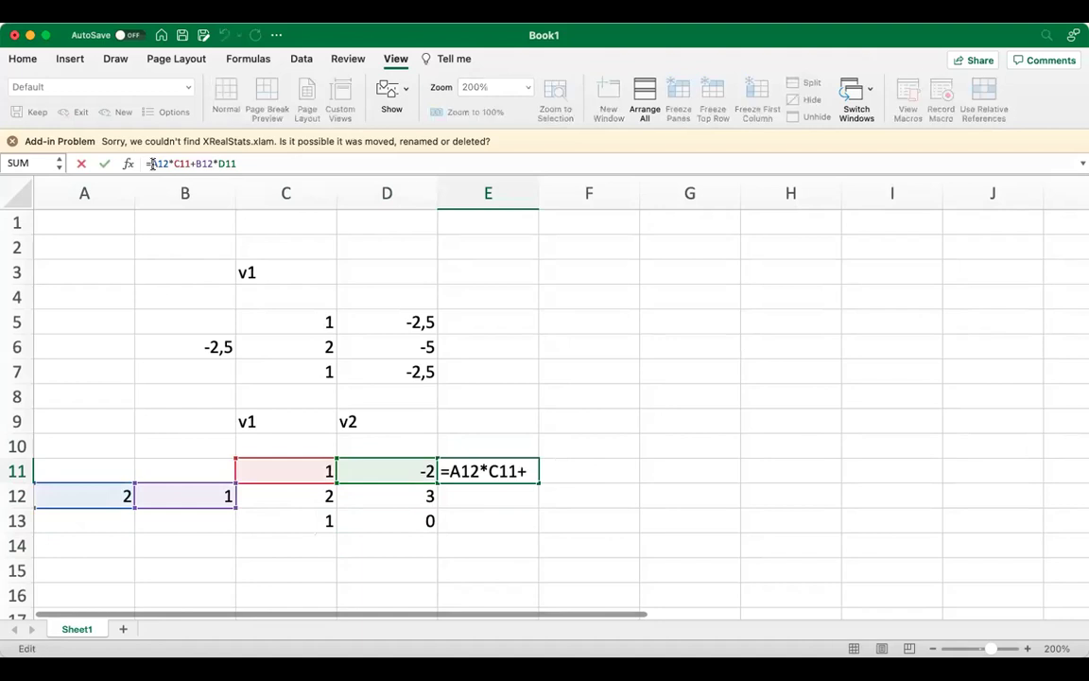
{"action": "type", "text": "$"}
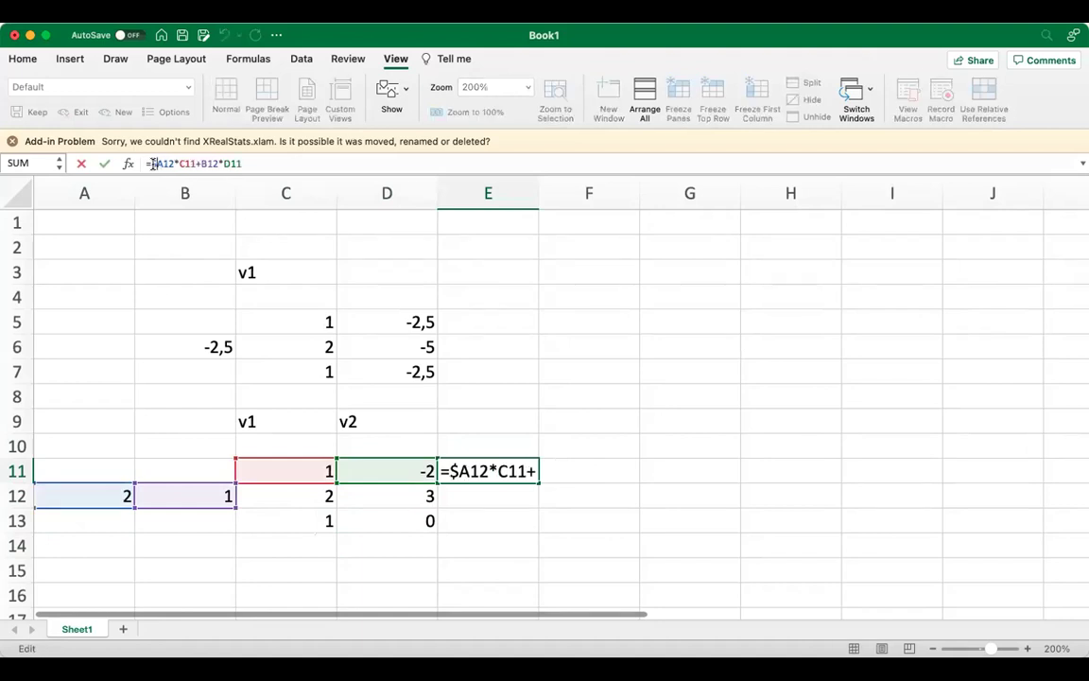
{"action": "key", "text": "Right"}
{"action": "type", "text": "$"}
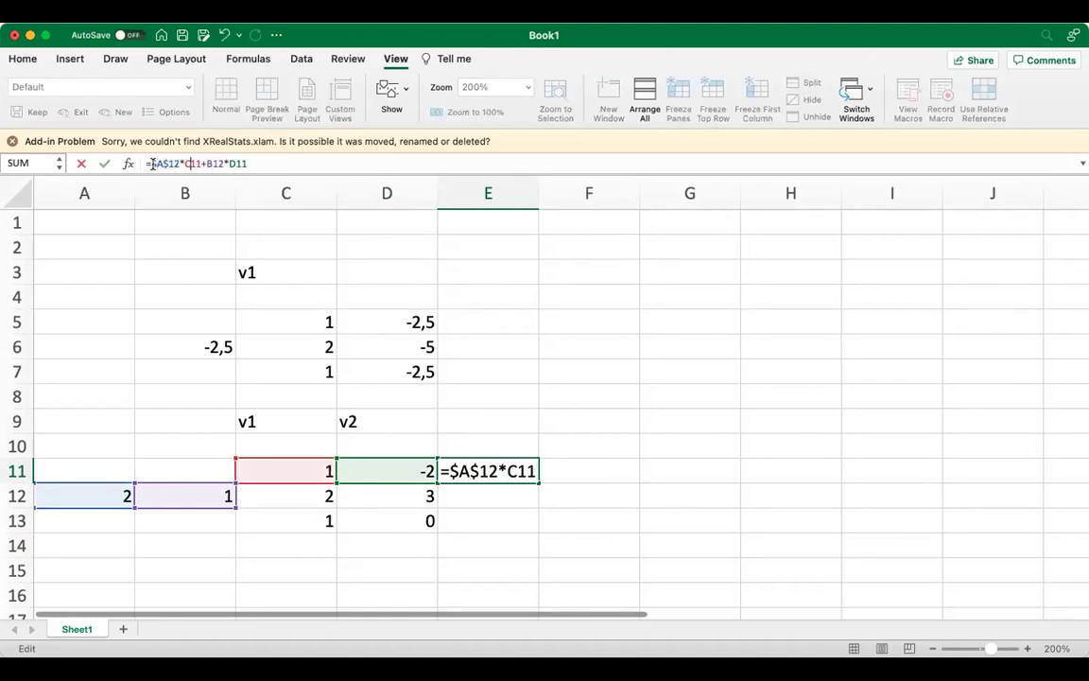
{"action": "key", "text": "Right"}
{"action": "key", "text": "Right"}
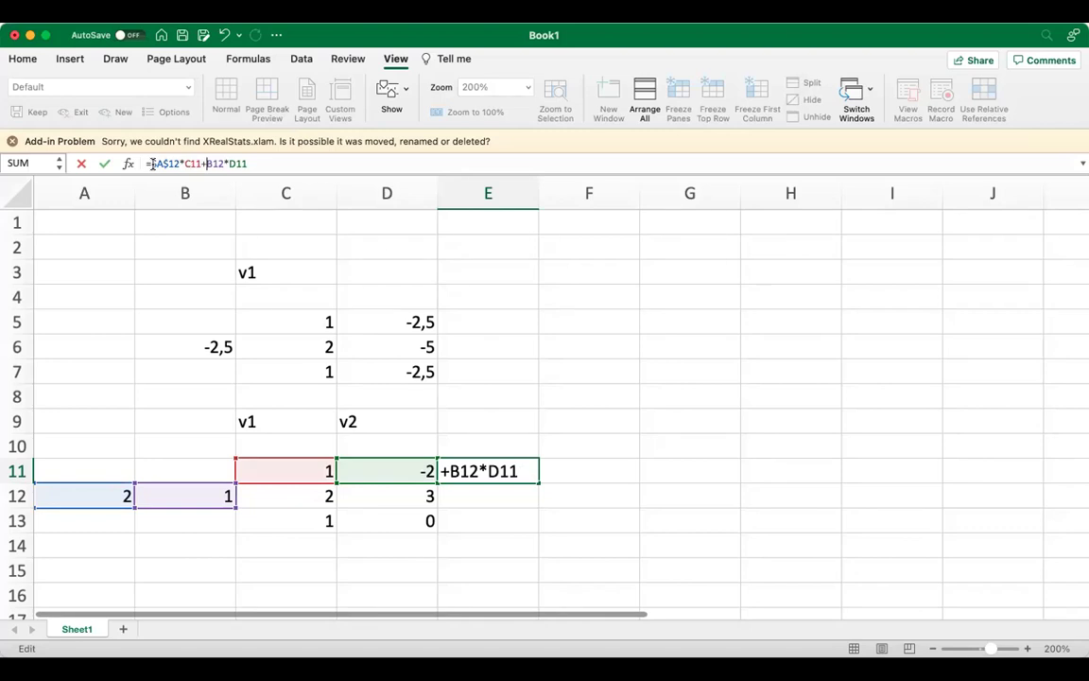
{"action": "type", "text": "$"}
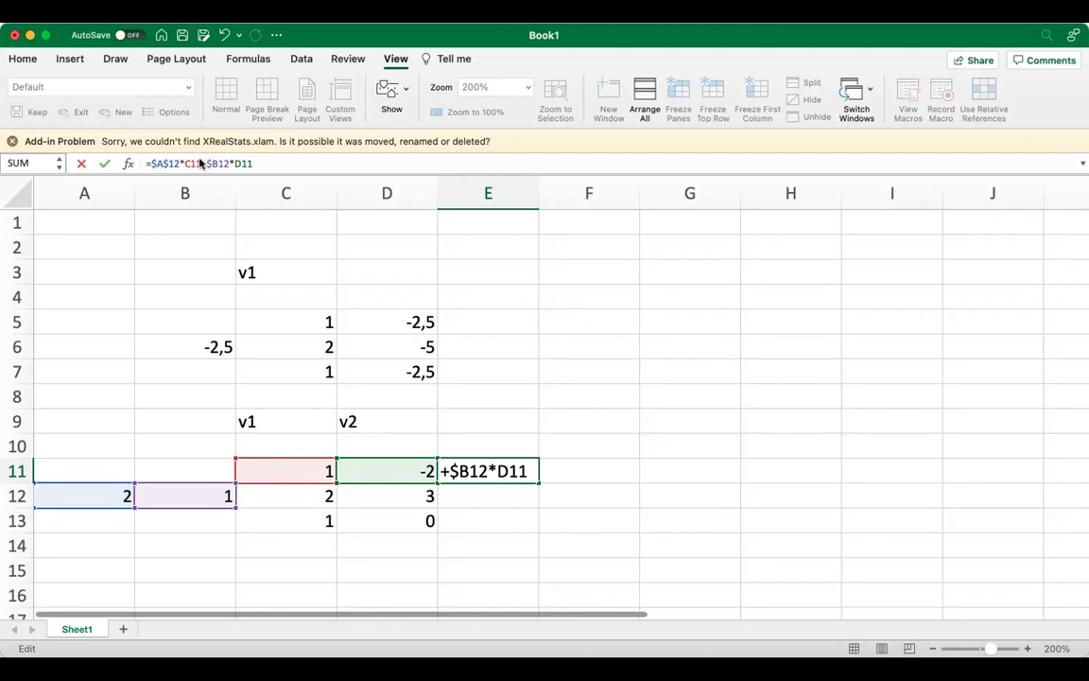
{"action": "type", "text": "$"}
{"action": "key", "text": "Return"}
Step: Copy the linear combination formula from E11 down through E13
{"action": "key", "text": "Up"}
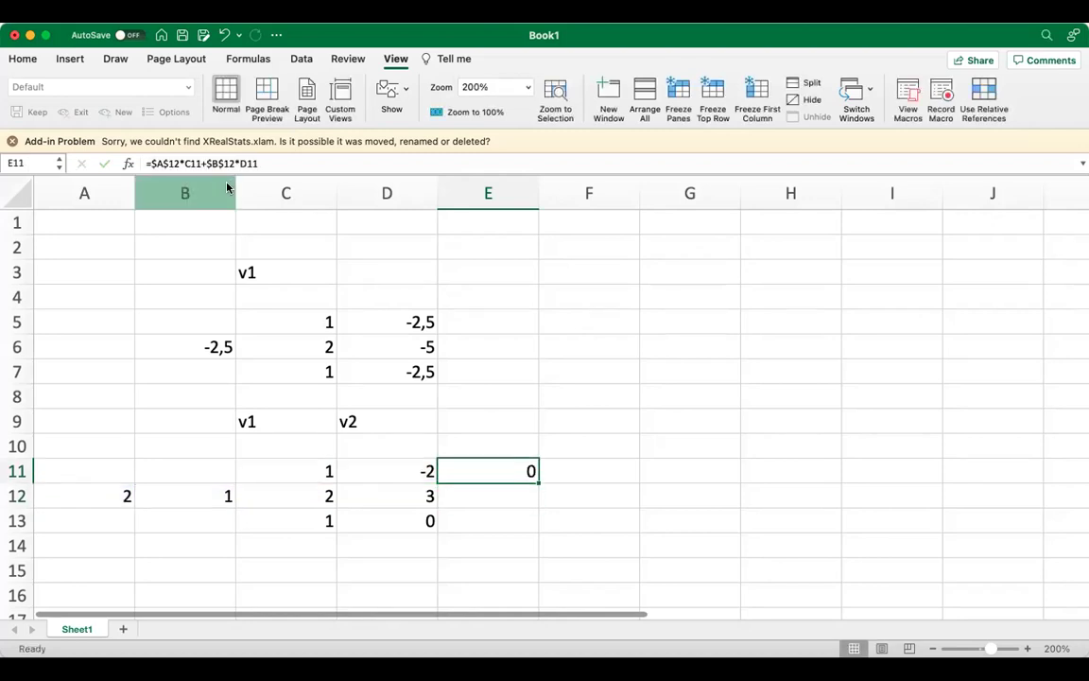
{"action": "key", "text": "super+c"}
{"action": "key", "text": "shift+Down"}
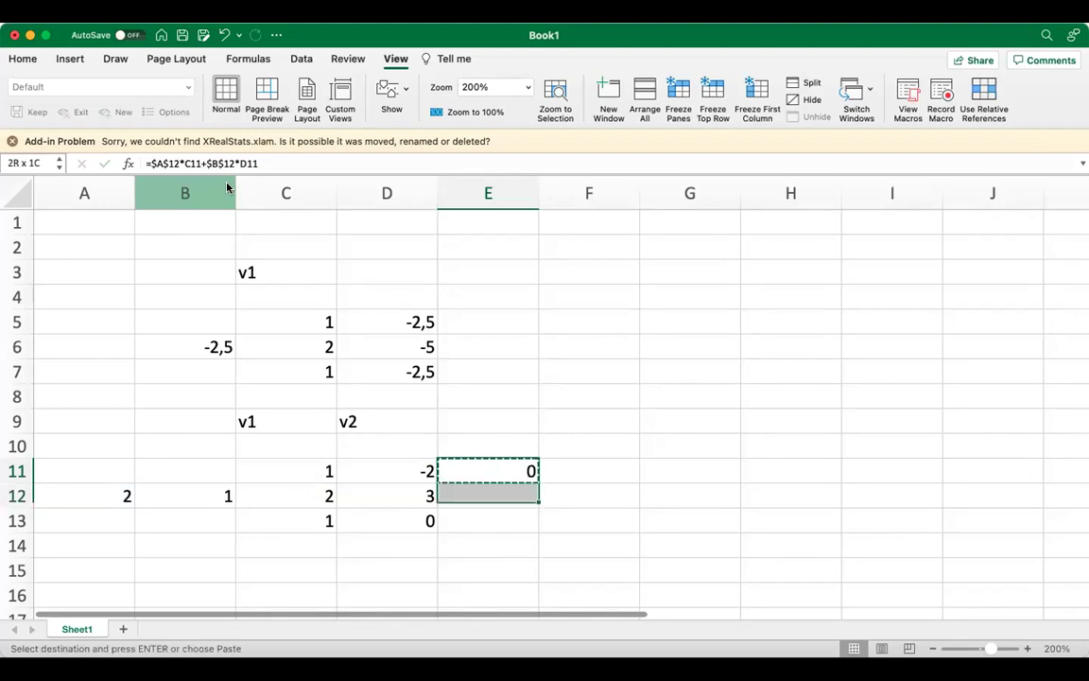
{"action": "key", "text": "shift+Down"}
{"action": "key", "text": "super+v"}
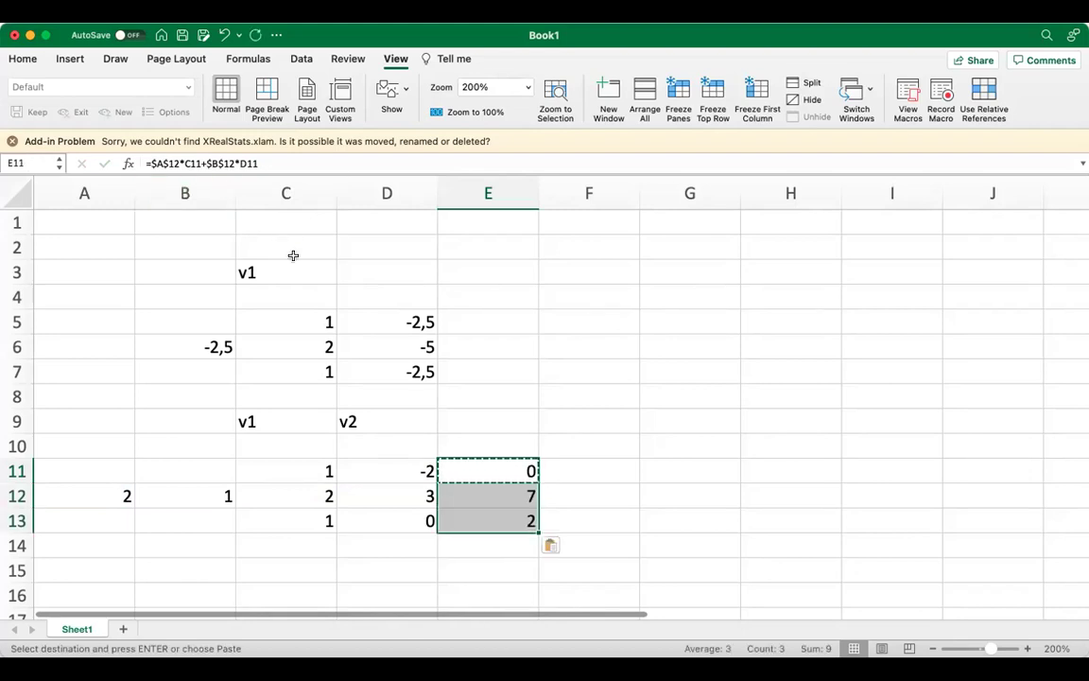
Step: Inspect the linear combination formulas in cells E11 to E13
{"action": "left_click", "coordinate": [570, 481]}
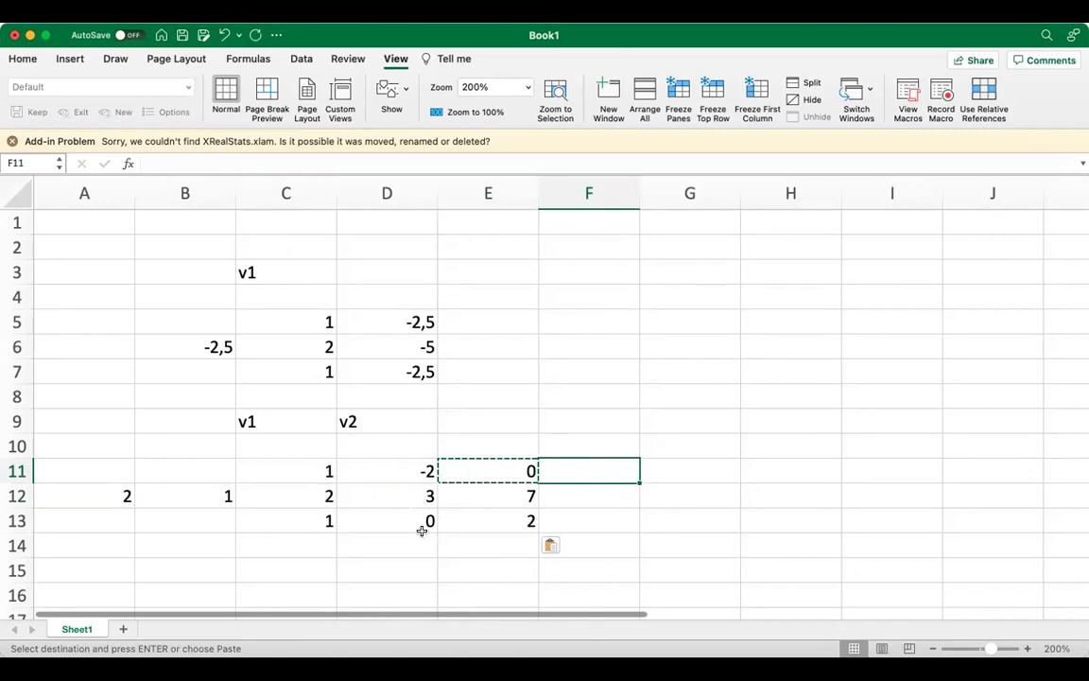
{"action": "left_click", "coordinate": [506, 476]}
{"action": "key", "text": "Down"}
{"action": "key", "text": "Down"}
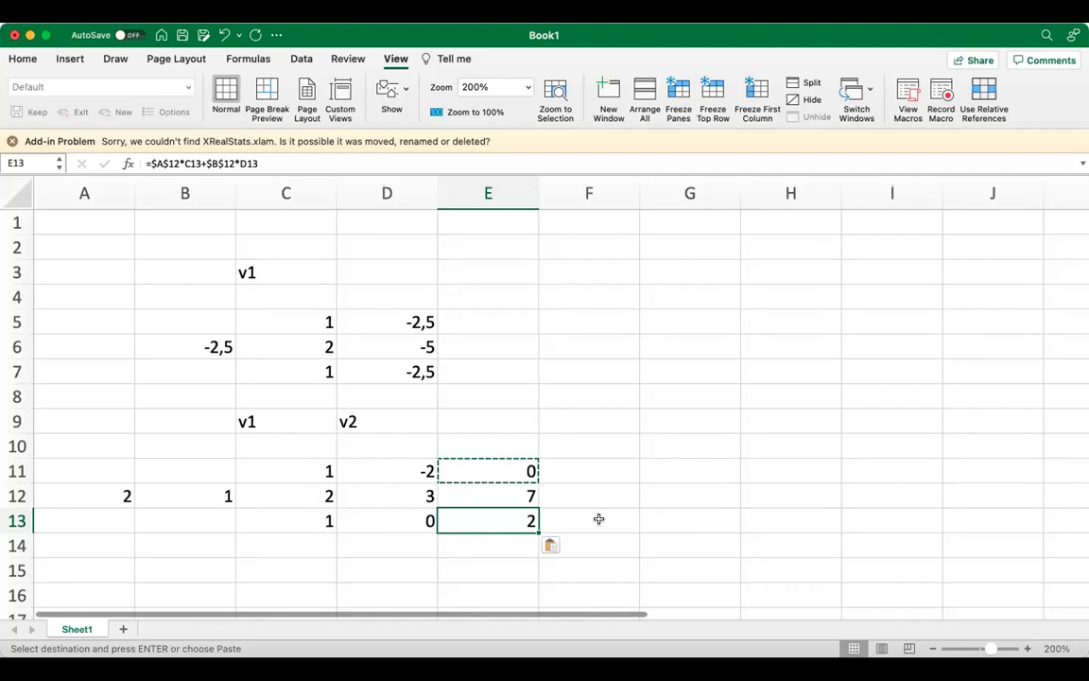
{"action": "left_click", "coordinate": [563, 479]}
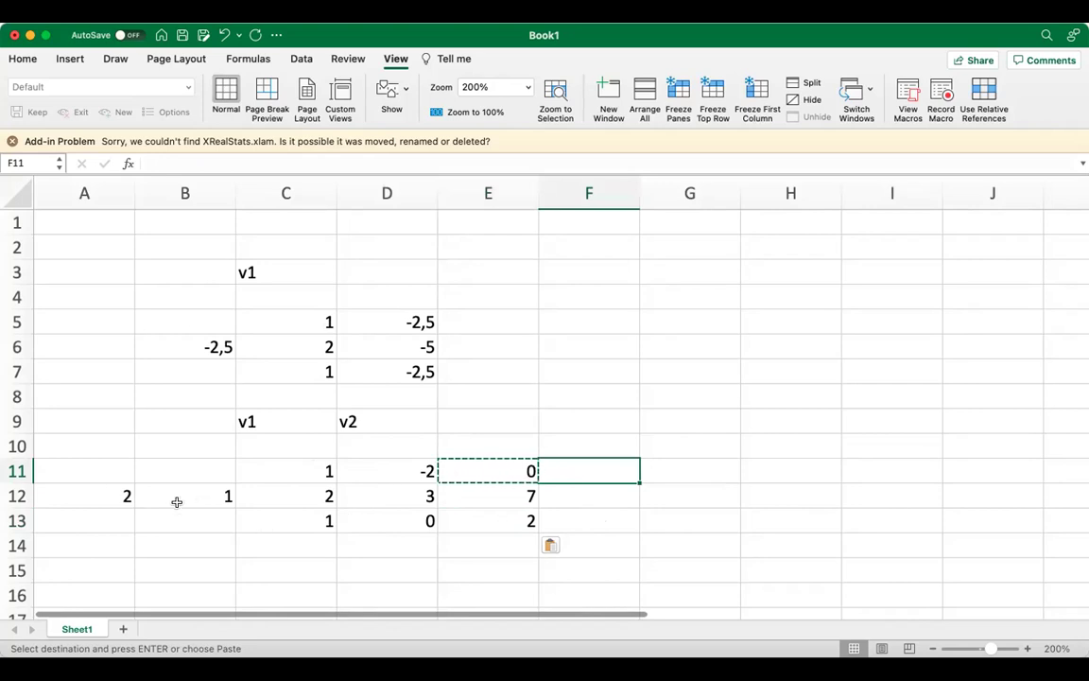
Step: Set the scalars to 0,5 in cell A12 and 0,25 in cell B12
{"action": "left_click", "coordinate": [123, 496]}
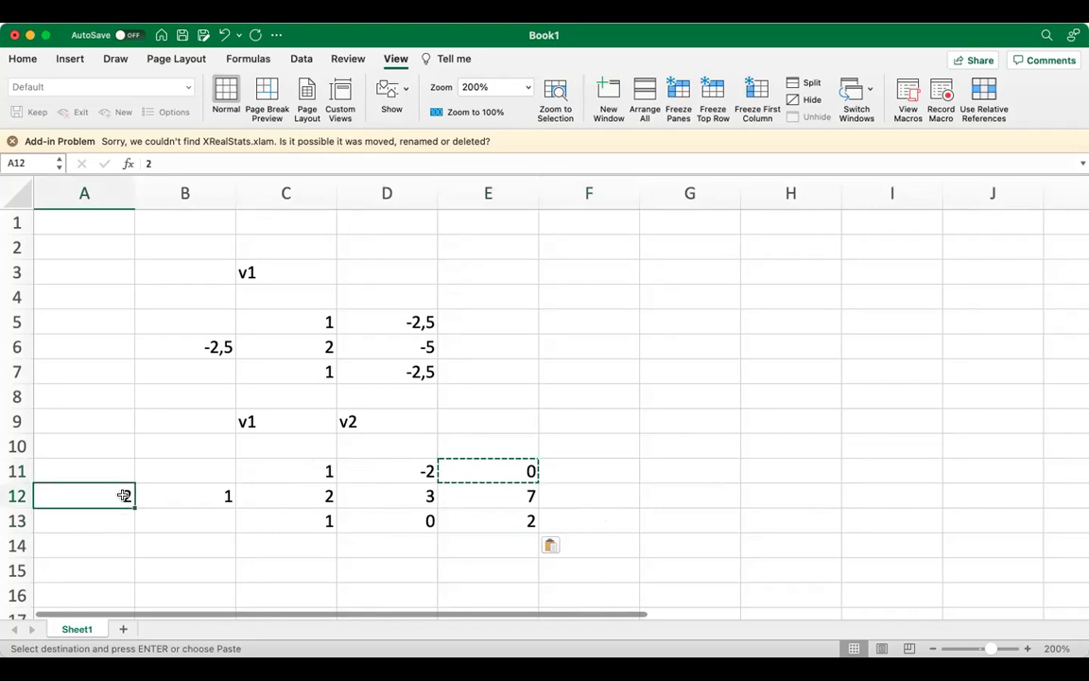
{"action": "type", "text": "0,5"}
{"action": "key", "text": "Tab"}
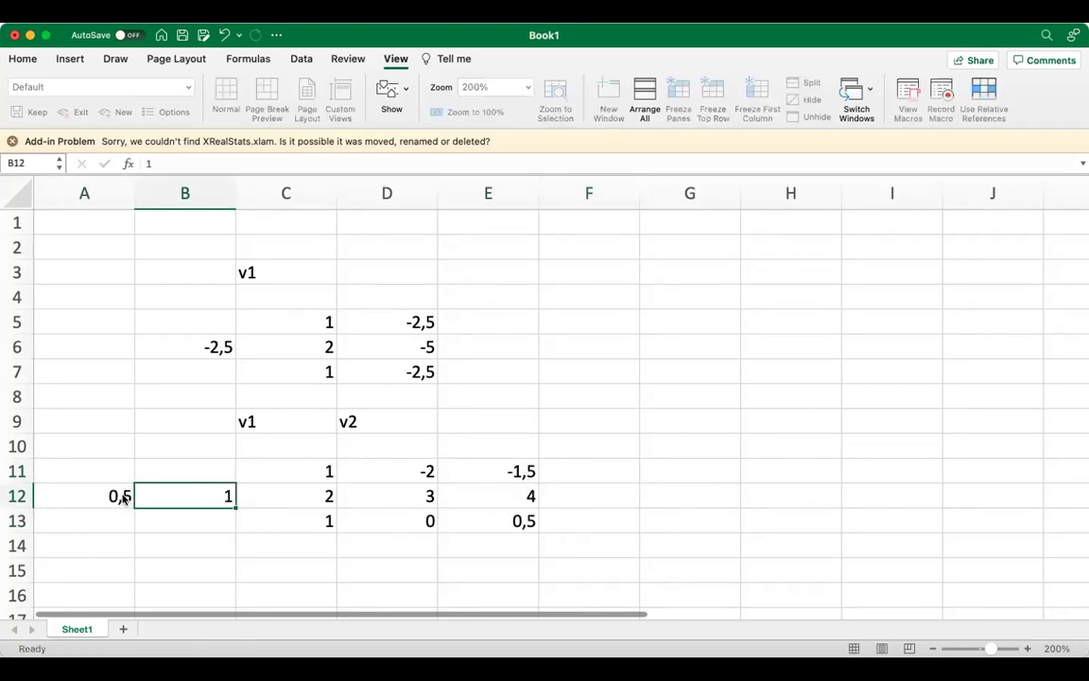
{"action": "type", "text": ",25"}
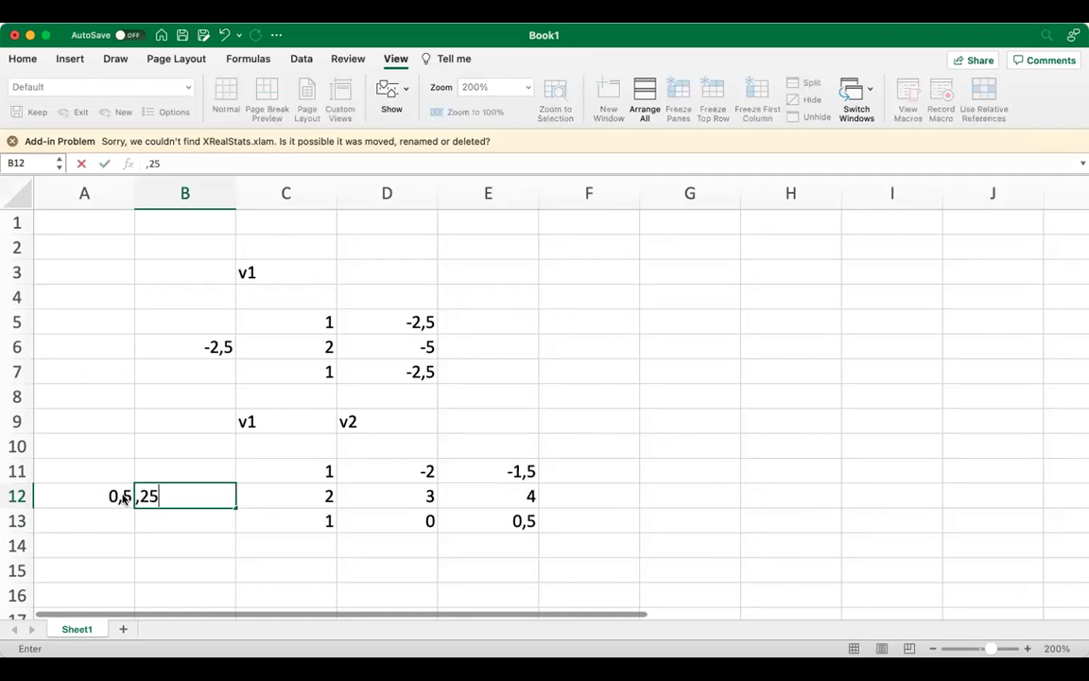
{"action": "key", "text": "Return"}
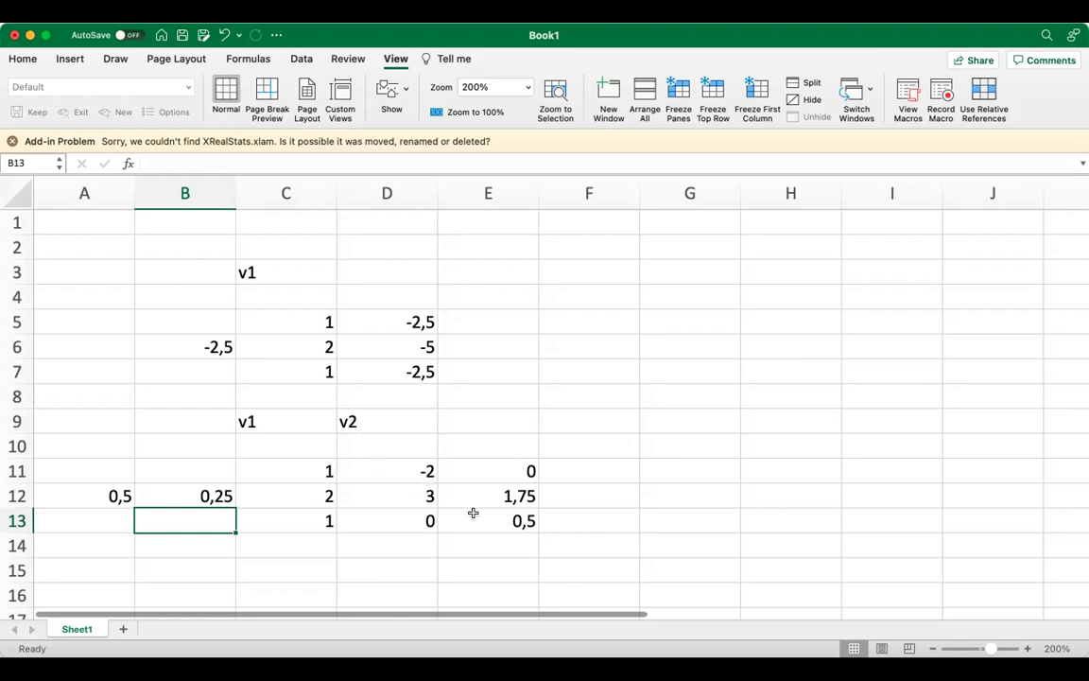
Step: Examine v1, v2 and their linear combination across the range C11:E13
{"action": "left_click", "coordinate": [526, 471]}
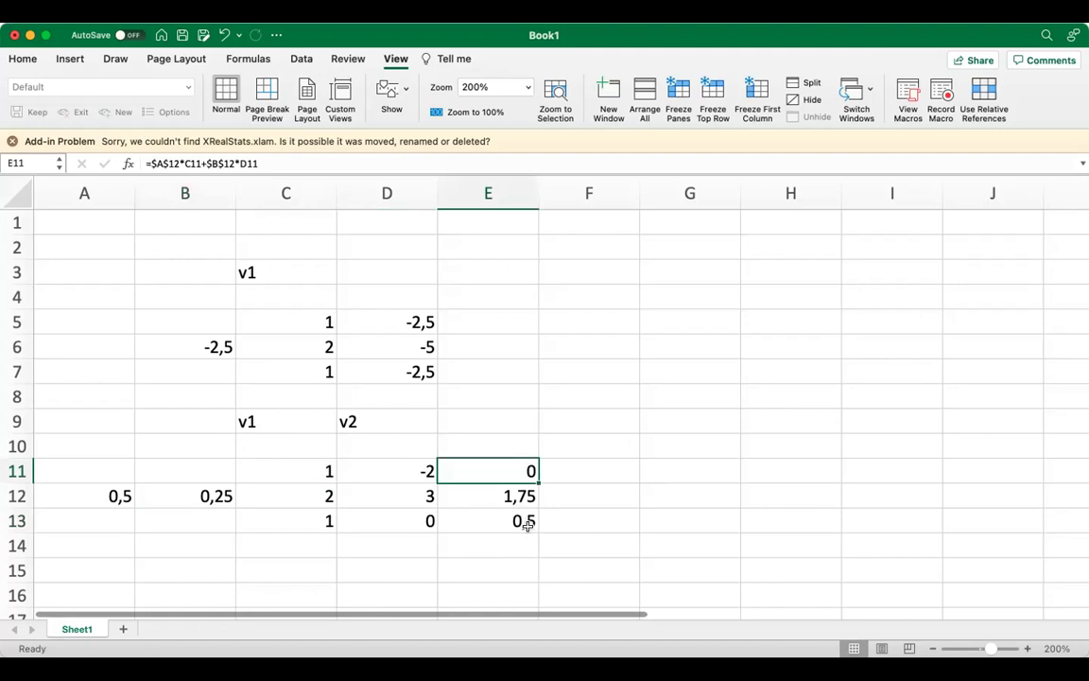
{"action": "left_click", "coordinate": [423, 484]}
{"action": "left_click_drag", "start_coordinate": [318, 469], "coordinate": [464, 512]}
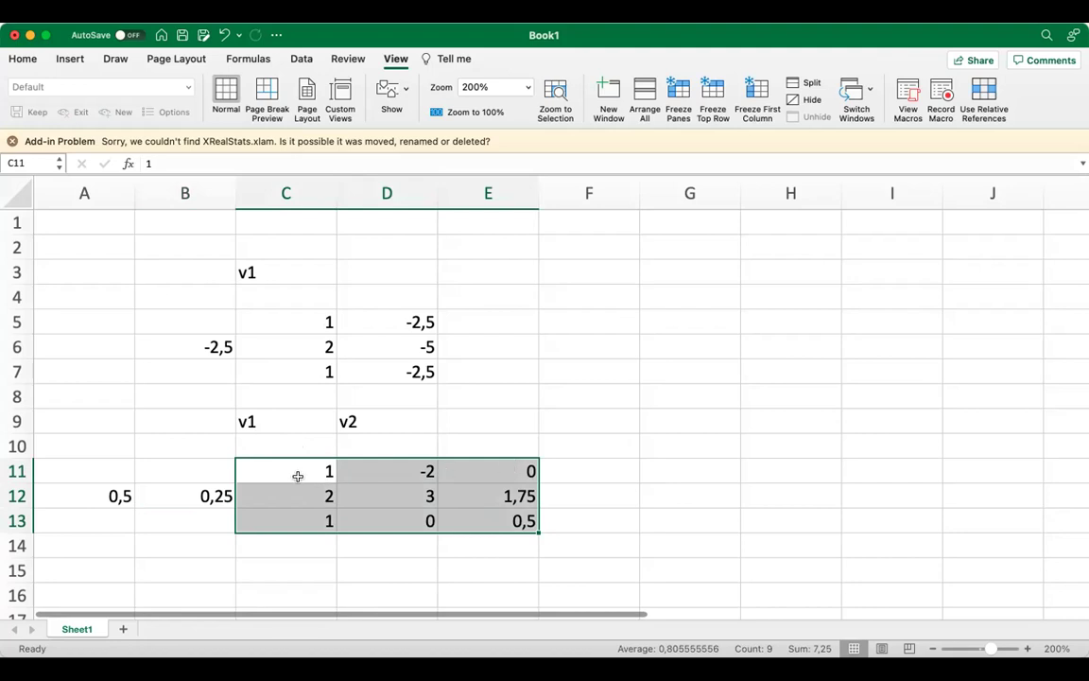
{"action": "left_click", "coordinate": [389, 471]}
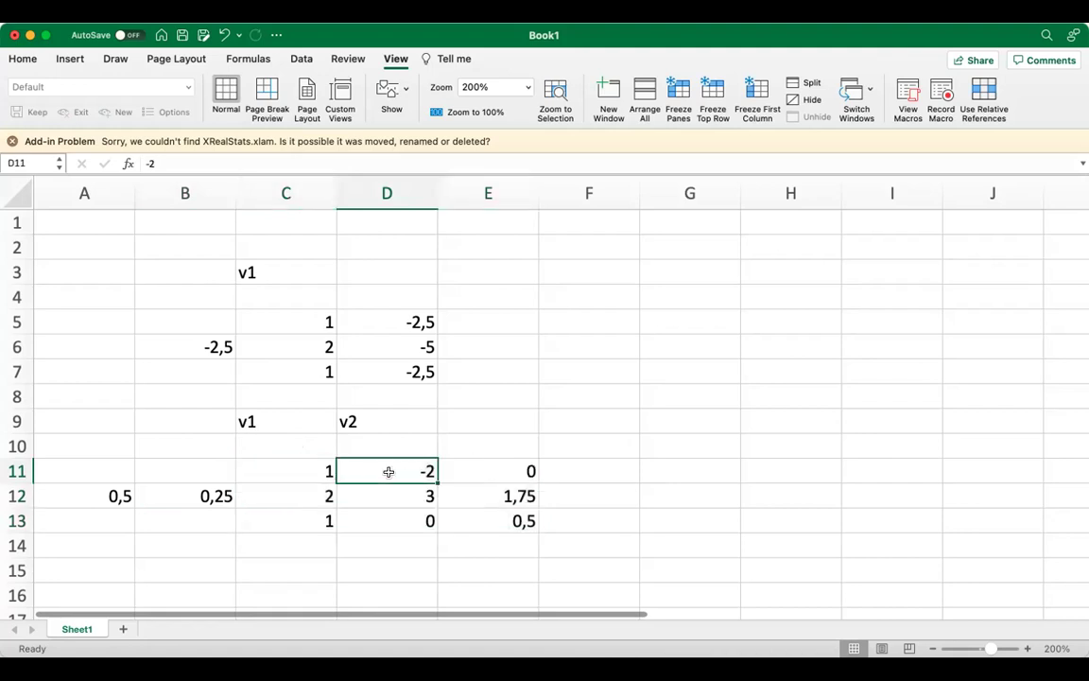
{"action": "left_click", "coordinate": [611, 475]}
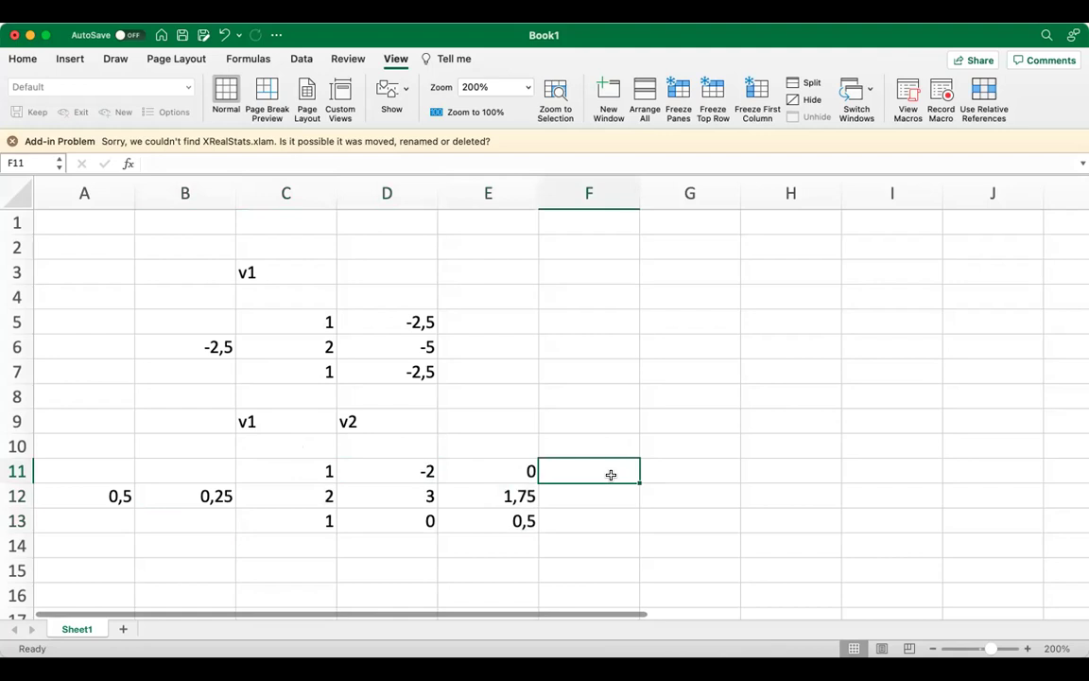
Step: Enter a further vector with components 3, 2 and 1 in cells G11 to G13
{"action": "left_click", "coordinate": [681, 473]}
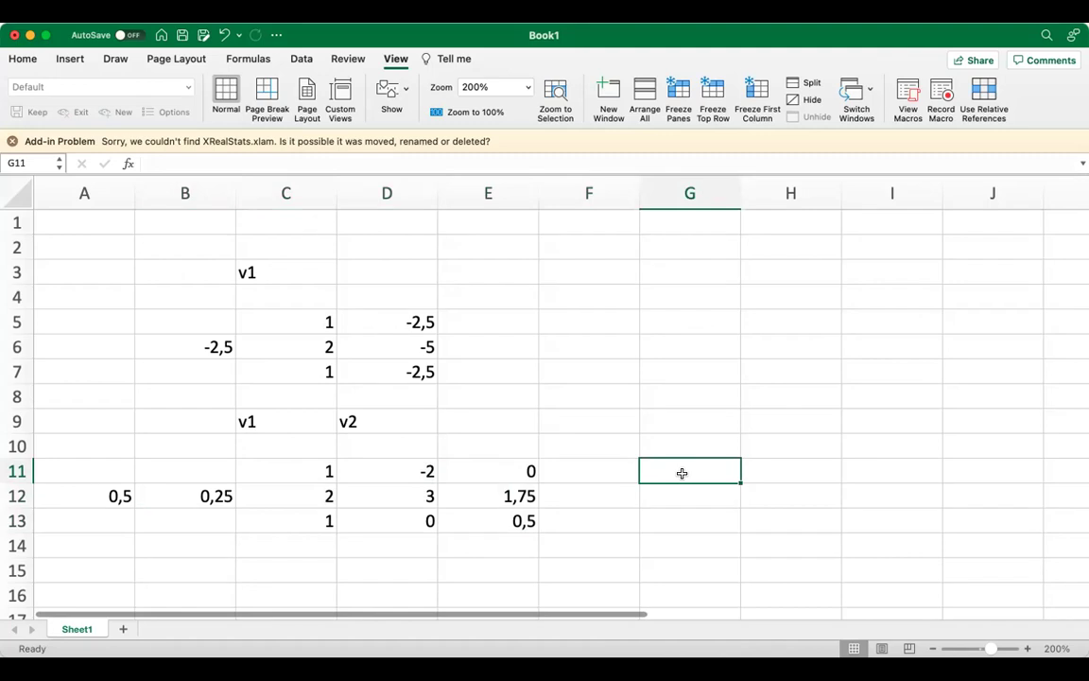
{"action": "type", "text": "3"}
{"action": "key", "text": "Return"}
{"action": "type", "text": "2"}
{"action": "key", "text": "Return"}
{"action": "type", "text": "1"}
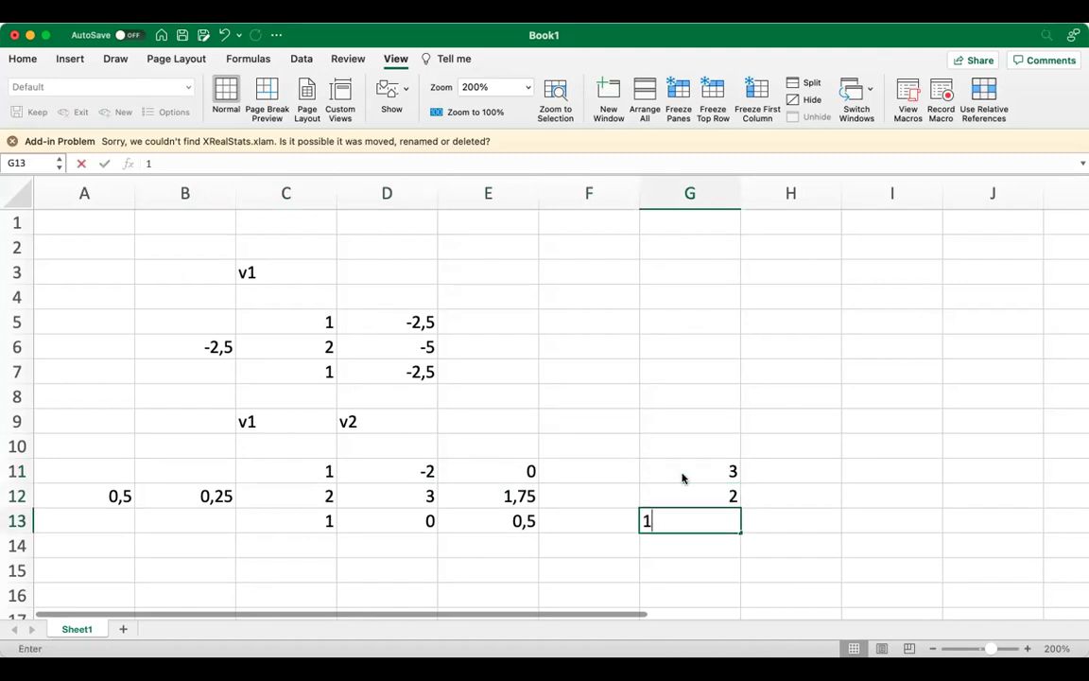
{"action": "key", "text": "Up"}
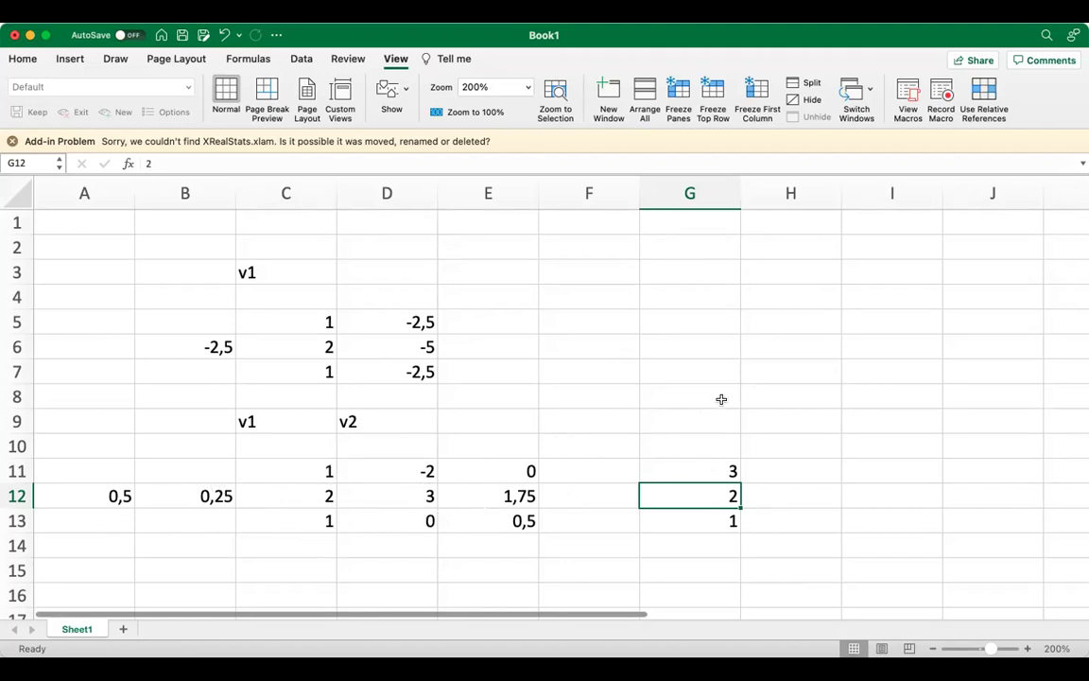
{"action": "left_click", "coordinate": [662, 264]}
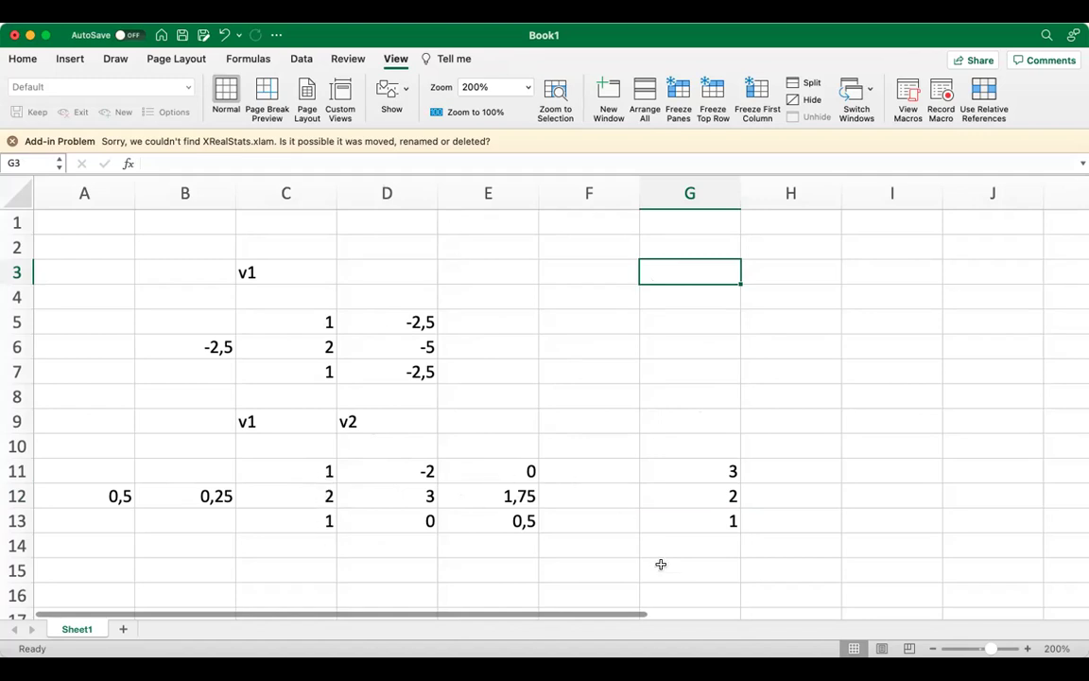
Step: Enter a vector with components 1, 2 and 1 in cells G3 to G5
{"action": "type", "text": "1"}
{"action": "key", "text": "Return"}
{"action": "type", "text": "2"}
{"action": "key", "text": "Return"}
{"action": "type", "text": "1"}
{"action": "key", "text": "Tab"}
{"action": "key", "text": "Up"}
{"action": "key", "text": "Up"}
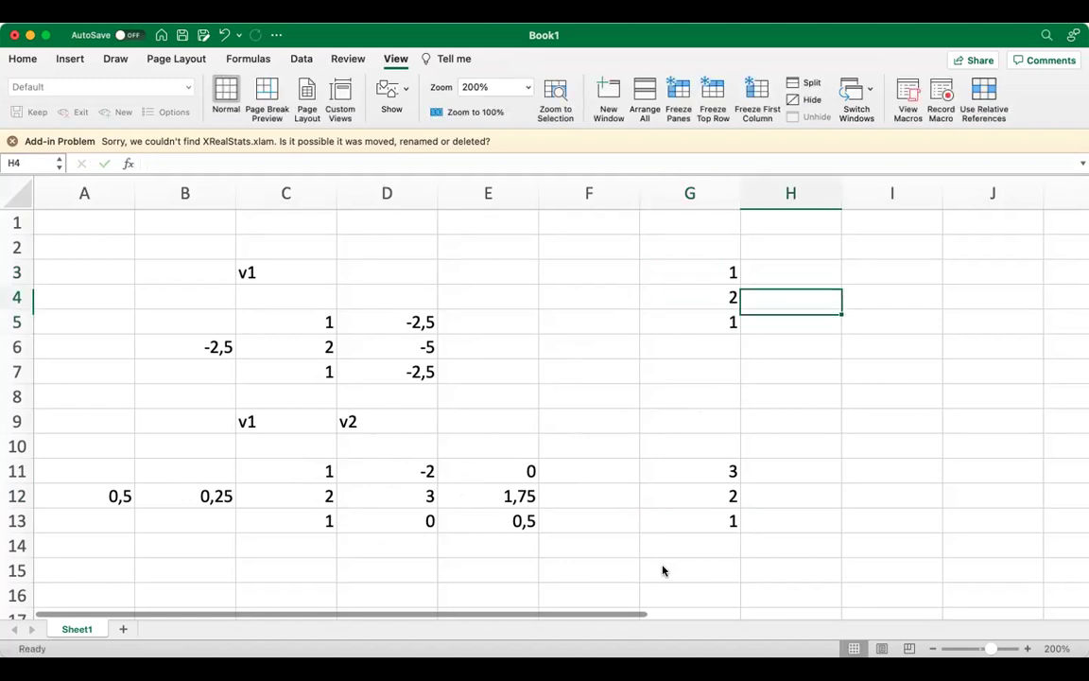
Step: Enter a second vector with components -2, 3 and 0 in cells H3 to H5
{"action": "type", "text": "-2"}
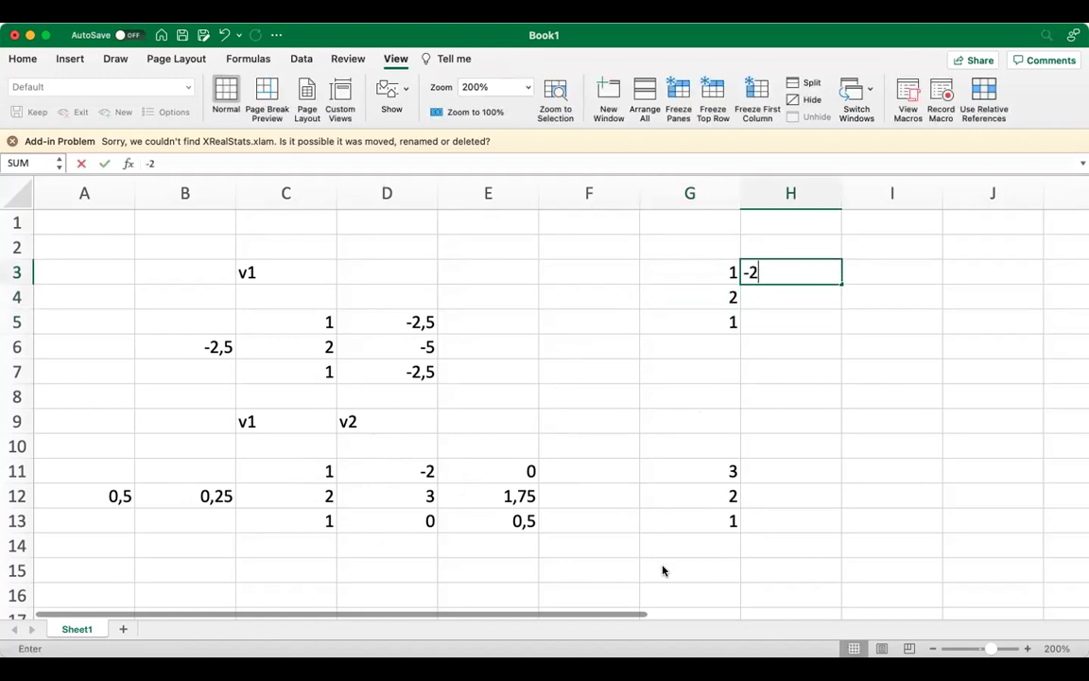
{"action": "key", "text": "Return"}
{"action": "type", "text": "3"}
{"action": "key", "text": "Return"}
{"action": "type", "text": "0"}
{"action": "key", "text": "Tab"}
{"action": "key", "text": "Up"}
{"action": "key", "text": "Up"}
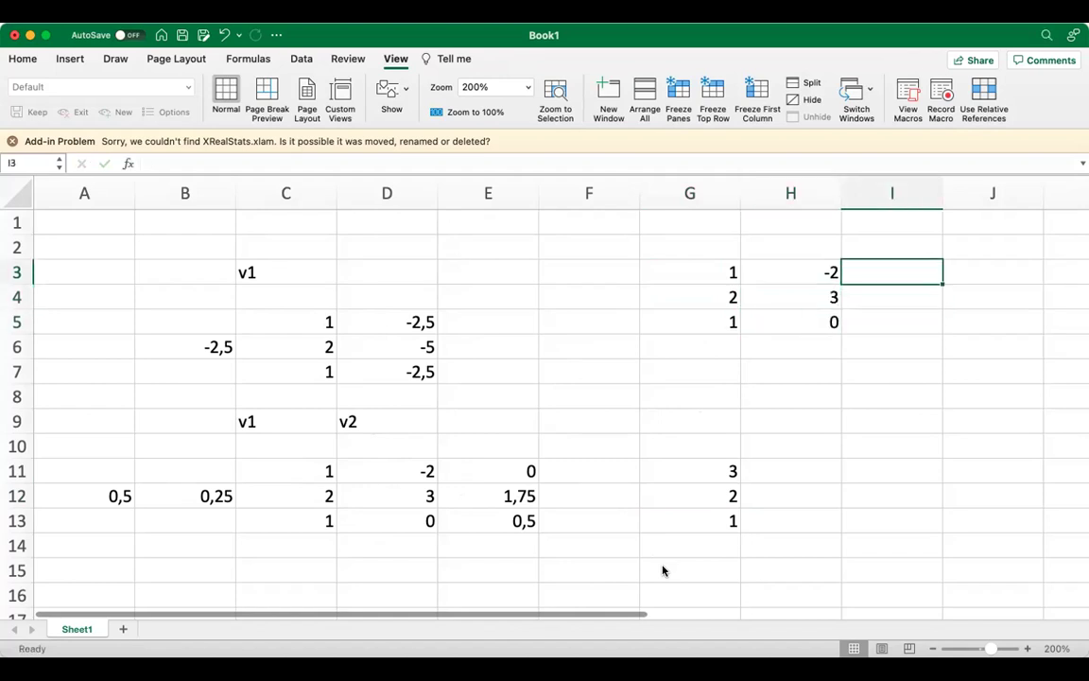
Step: Enter a third vector with components 0, 0 and 1 in cells I3 to I5
{"action": "type", "text": "0"}
{"action": "key", "text": "Return"}
{"action": "type", "text": "0"}
{"action": "key", "text": "Return"}
{"action": "key", "text": "Up"}
{"action": "key", "text": "Up"}
{"action": "key", "text": "Up"}
Step: Label the three vectors v1, v2 and v3 in cells G1, H1 and I1
{"action": "left_click", "coordinate": [727, 255]}
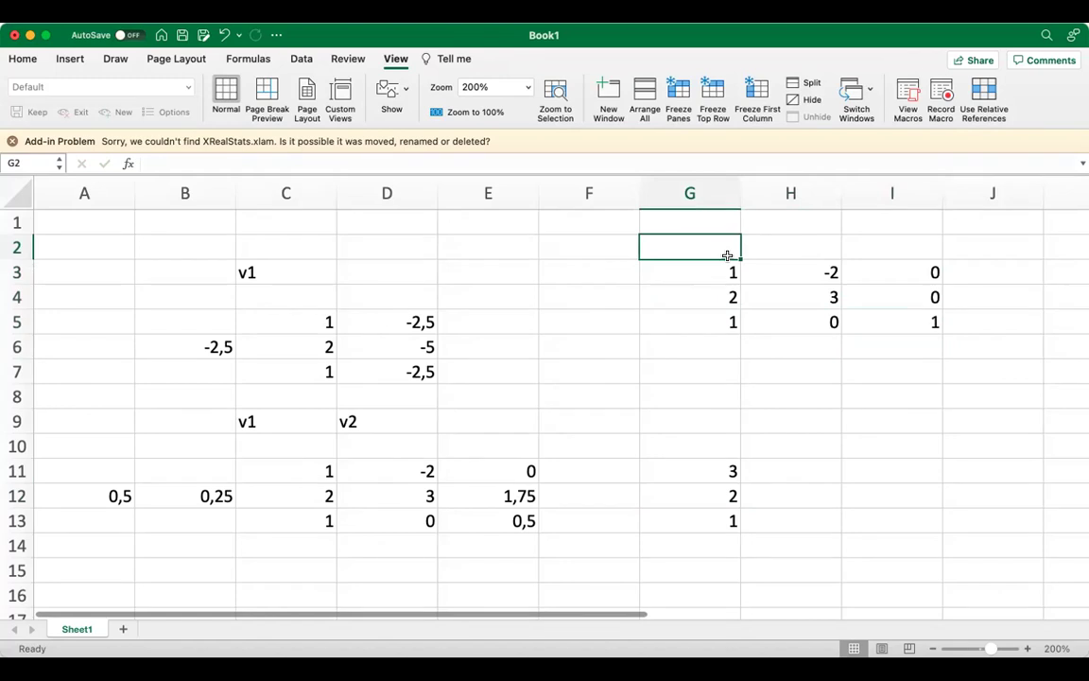
{"action": "key", "text": "Up"}
{"action": "type", "text": "v1"}
{"action": "key", "text": "Tab"}
{"action": "type", "text": "v2"}
{"action": "key", "text": "Tab"}
{"action": "type", "text": "v3"}
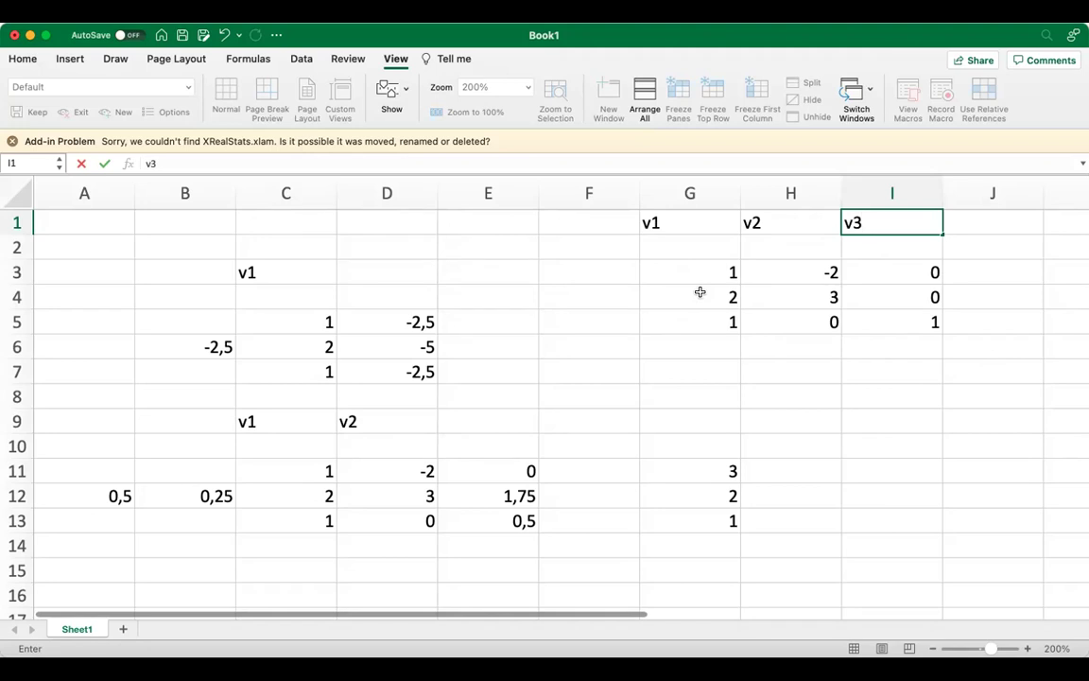
Step: Try to calculate the determinant of G3:I5 in cell J6 with the formula =mdterm(G3:I5)
{"action": "left_click", "coordinate": [981, 348]}
{"action": "type", "text": "="}
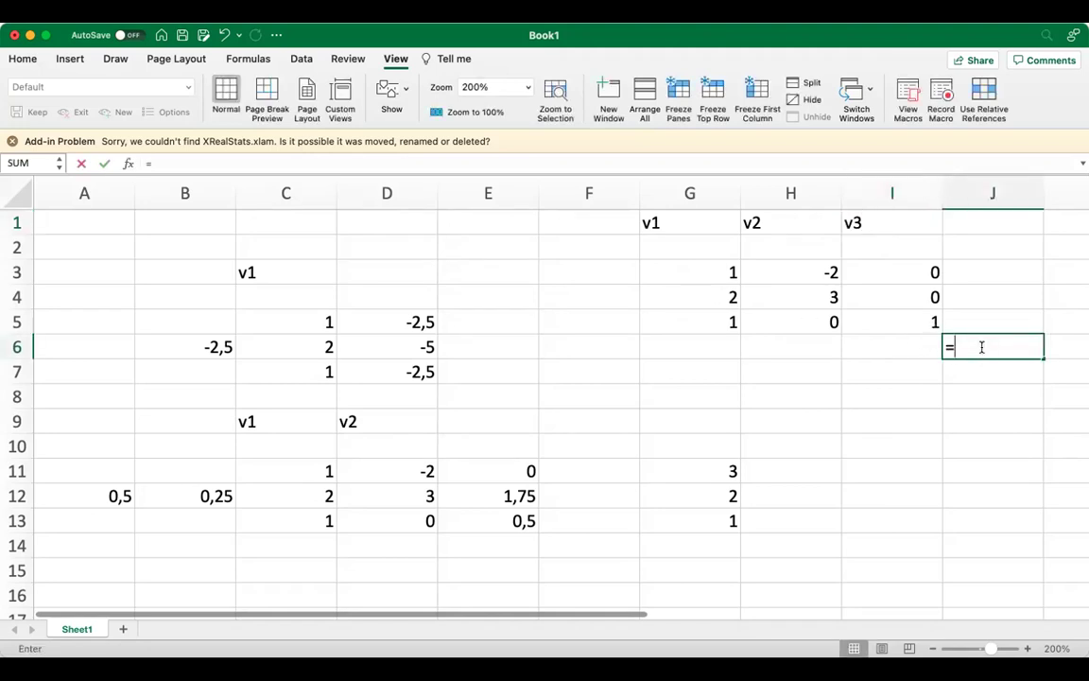
{"action": "type", "text": "mdterm("}
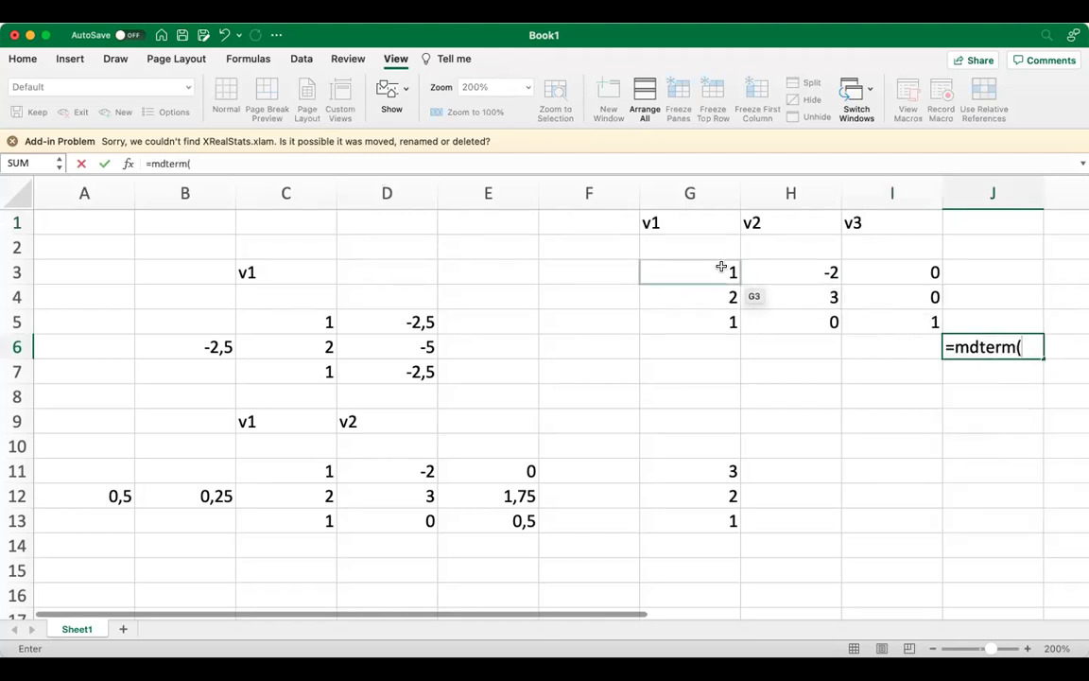
{"action": "left_click_drag", "start_coordinate": [719, 268], "coordinate": [866, 319]}
{"action": "type", "text": ")"}
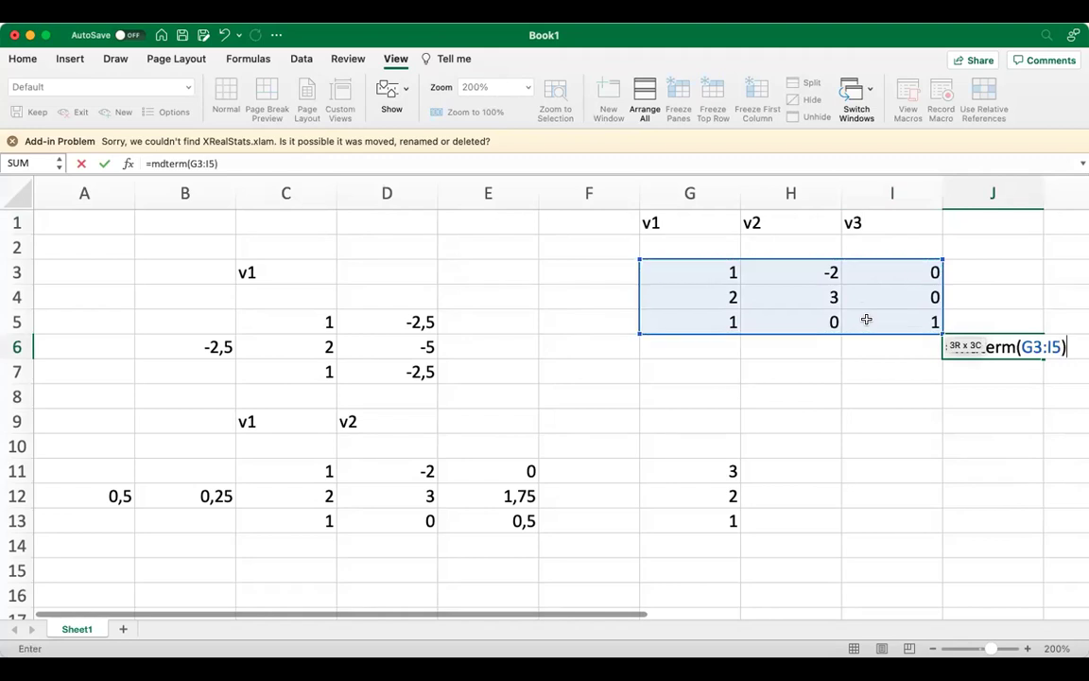
{"action": "key", "text": "Return"}
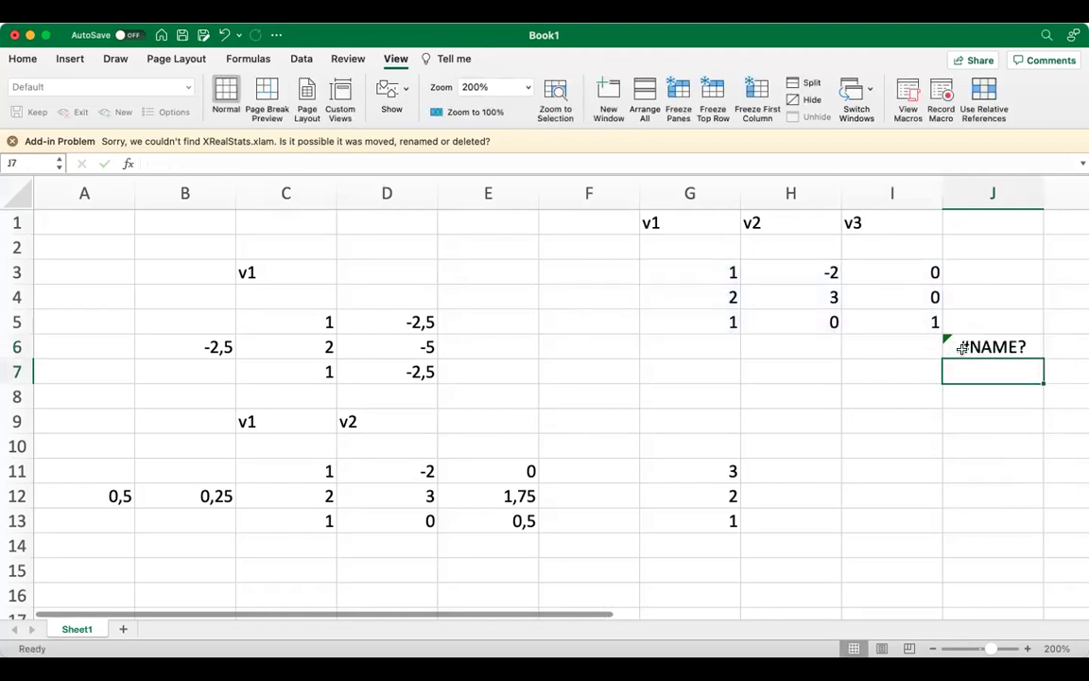
Step: Clear the mdterm formula from cell J6
{"action": "left_click", "coordinate": [981, 347]}
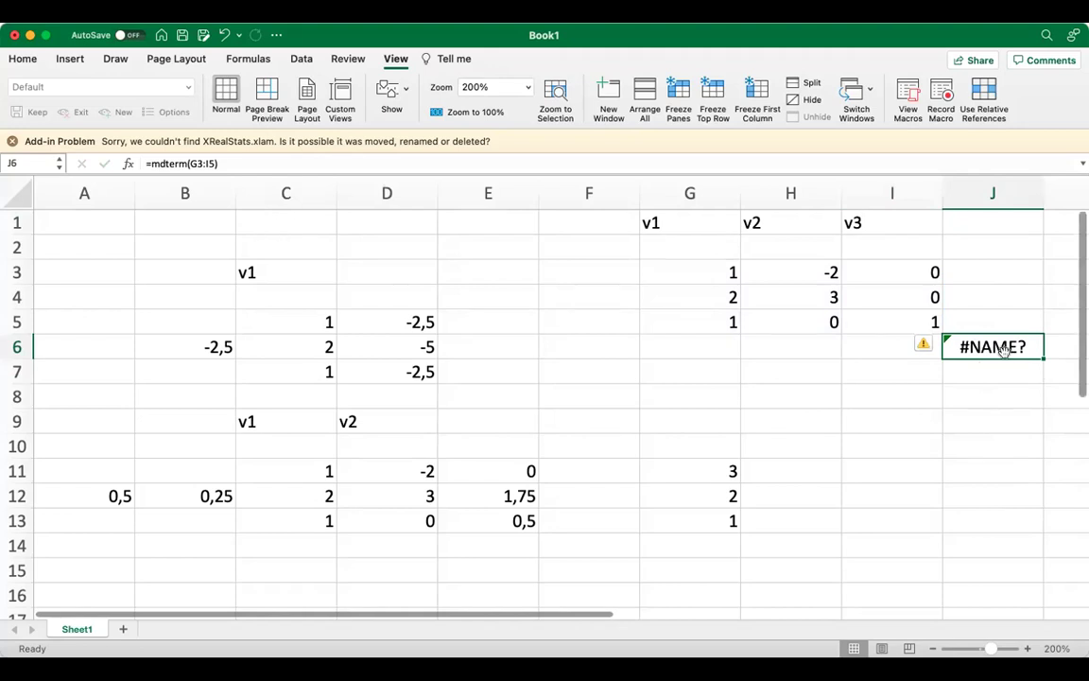
{"action": "mouse_move", "coordinate": [1004, 366]}
{"action": "left_mouse_down"}
{"action": "mouse_move", "coordinate": [1001, 441]}
{"action": "mouse_move", "coordinate": [994, 348]}
{"action": "left_mouse_up"}
{"action": "key", "text": "BackSpace"}
{"action": "key", "text": "Return"}
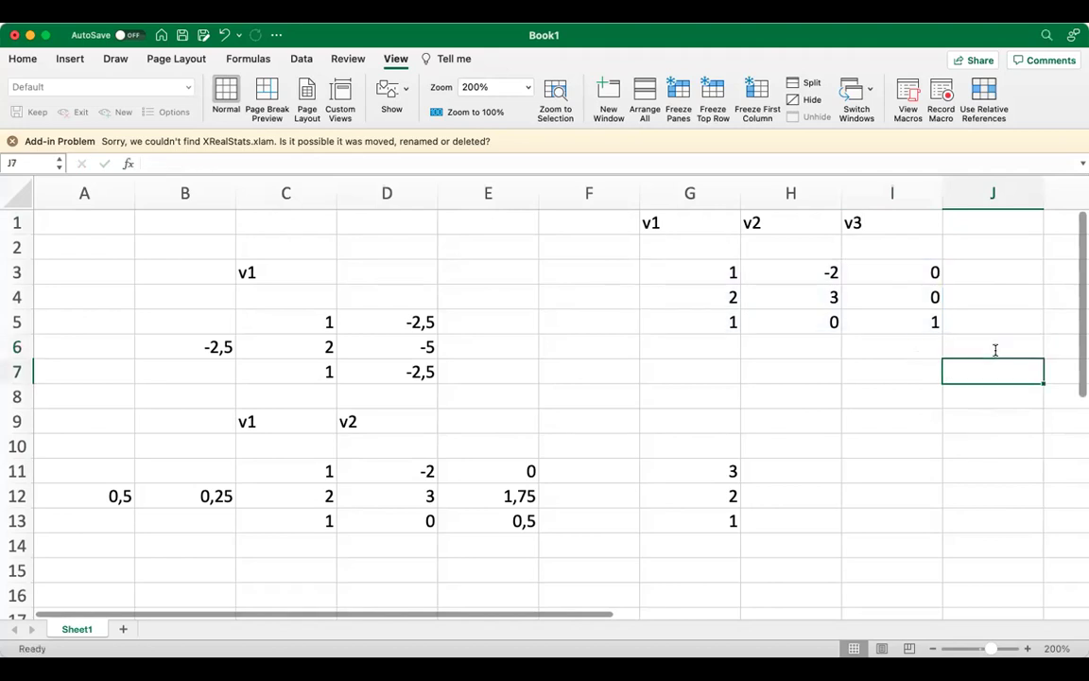
Step: Calculate the determinant of the three vectors in cell J7 with the formula =mdeterm(G3:I5)
{"action": "type", "text": "="}
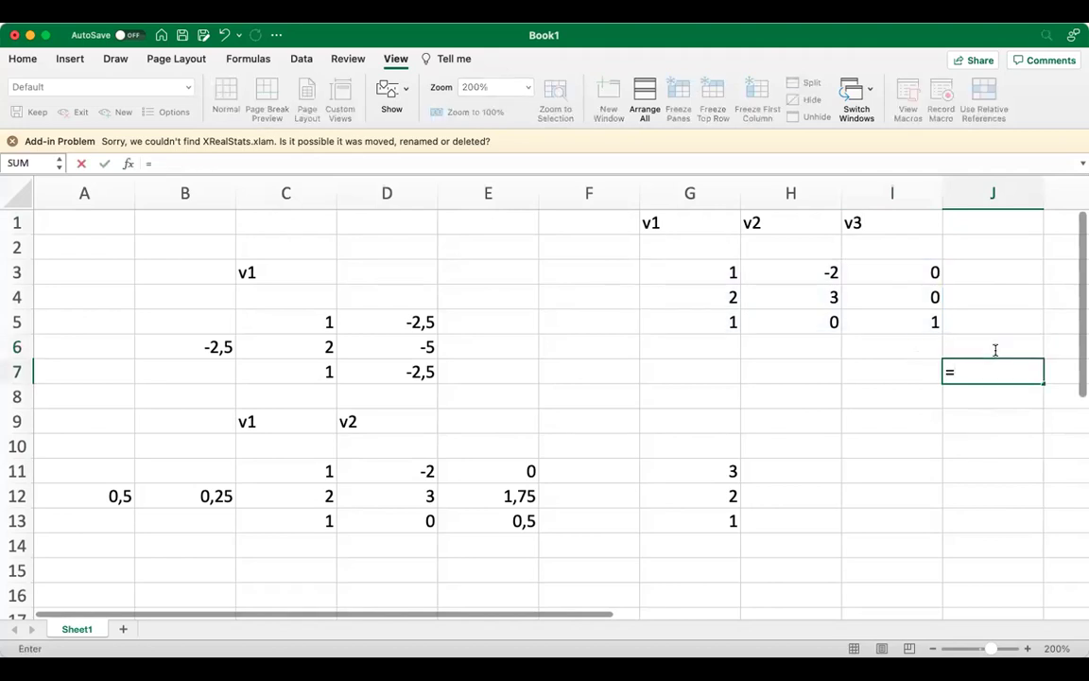
{"action": "type", "text": "mdeter"}
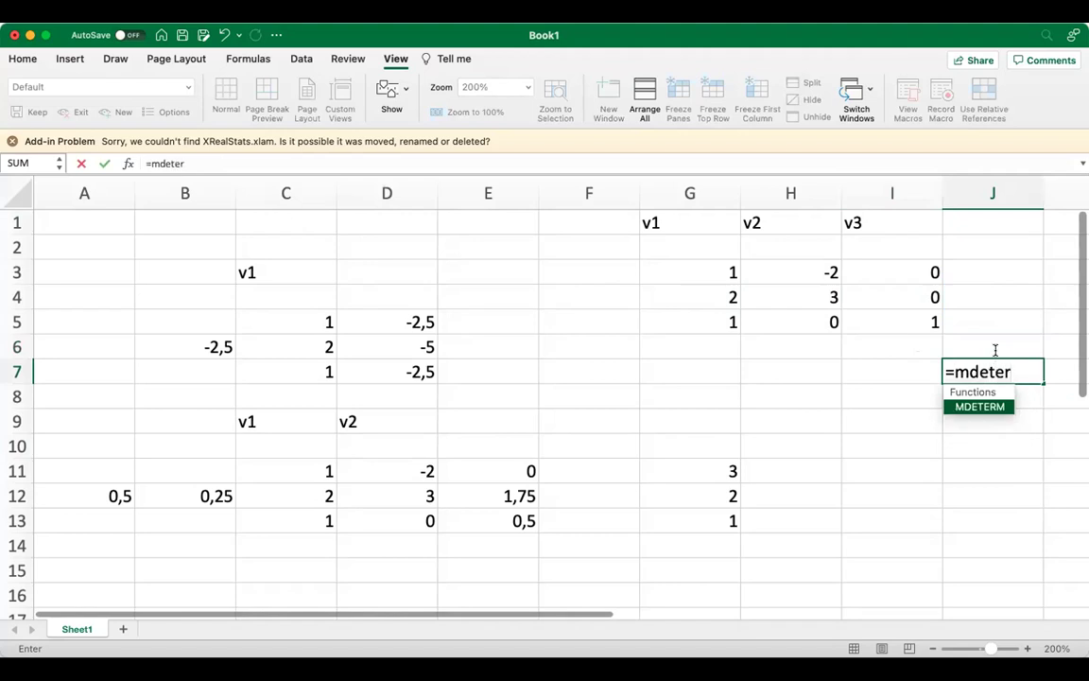
{"action": "type", "text": "m("}
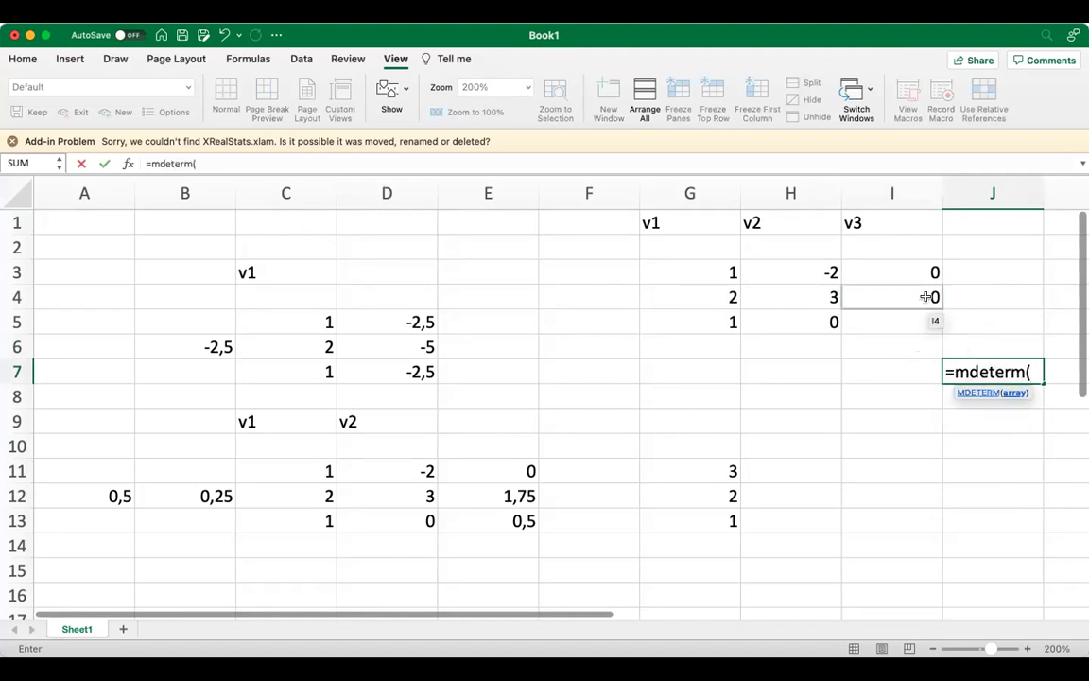
{"action": "left_click", "coordinate": [737, 272]}
{"action": "left_click_drag", "start_coordinate": [744, 273], "coordinate": [860, 317]}
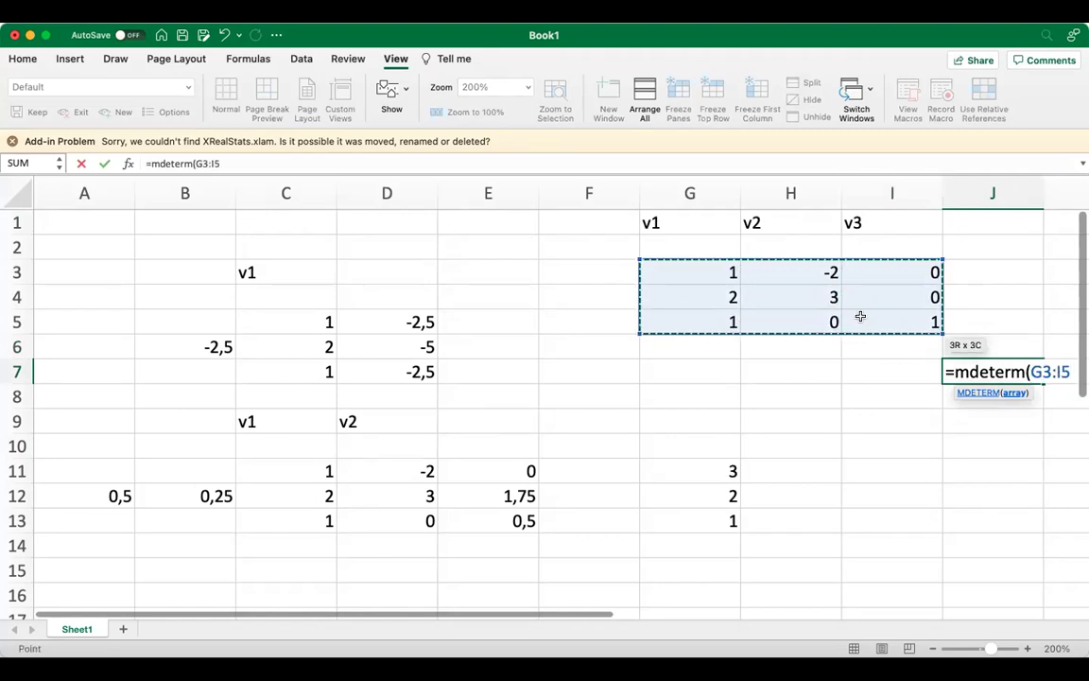
{"action": "type", "text": ")"}
{"action": "key", "text": "Return"}
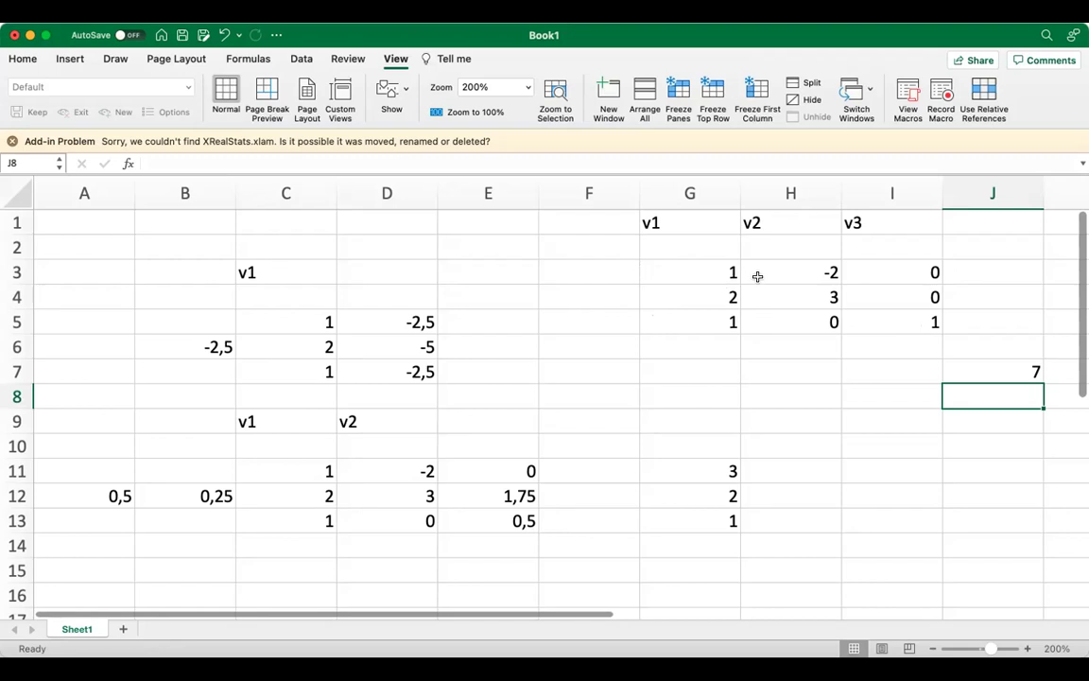
Step: Write the linear independence equation c1*v1+c2*v2+c3*v3=0 as text in cell G7
{"action": "left_click", "coordinate": [646, 375]}
{"action": "type", "text": "c1"}
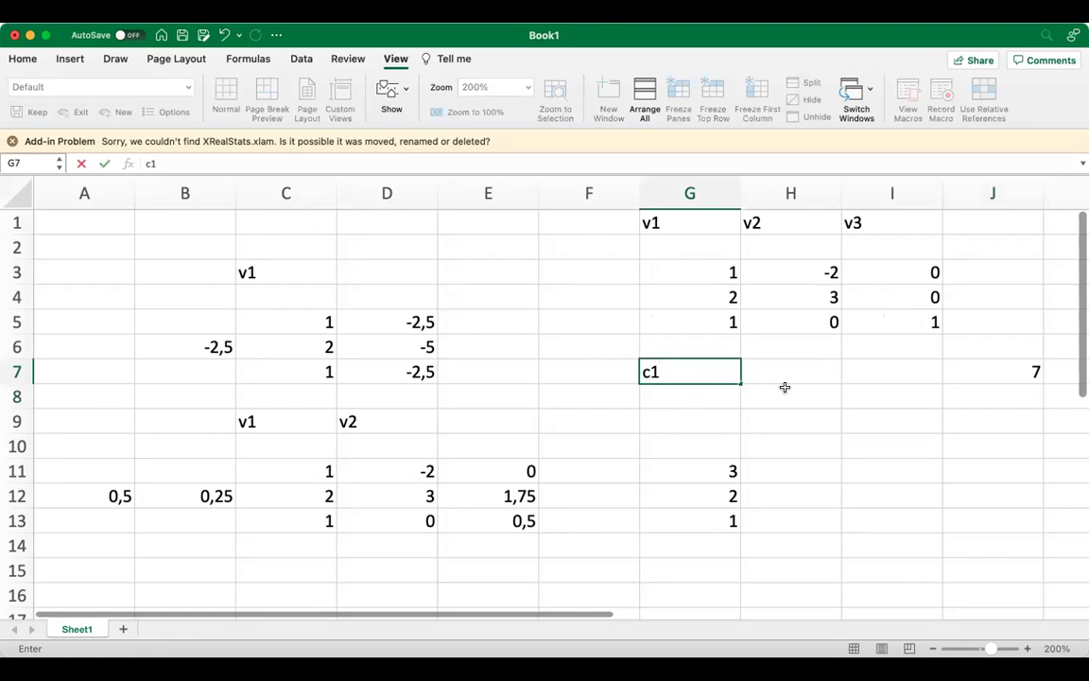
{"action": "type", "text": "*v1+c2"}
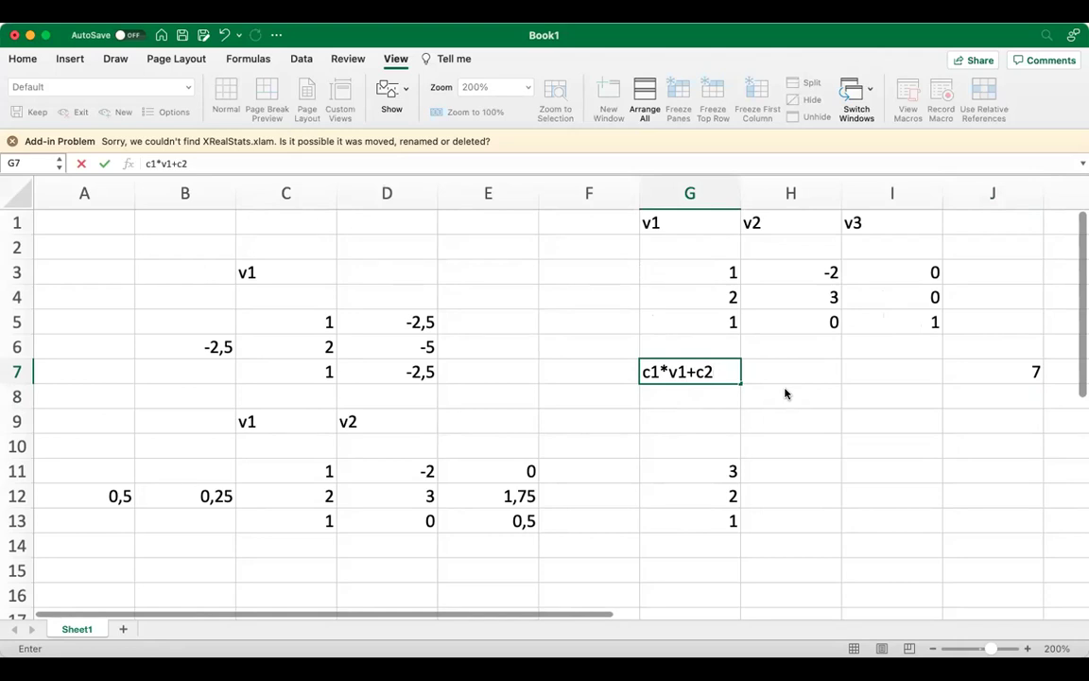
{"action": "left_click", "coordinate": [723, 366]}
{"action": "type", "text": "*v2+c3*v3="}
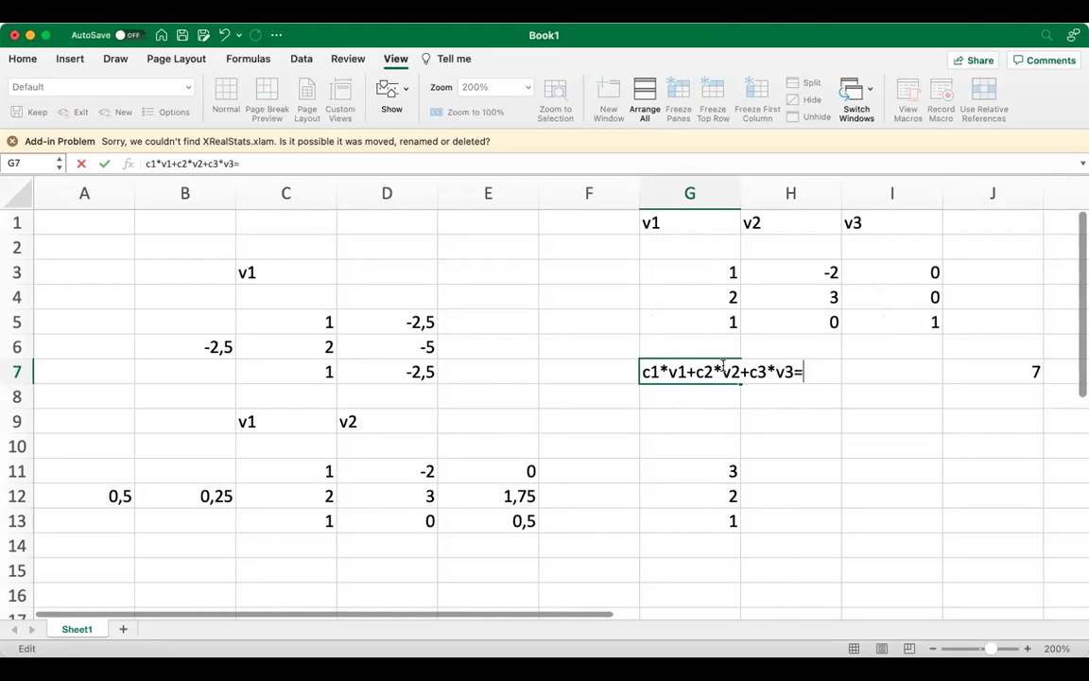
{"action": "type", "text": "0"}
{"action": "key", "text": "Return"}
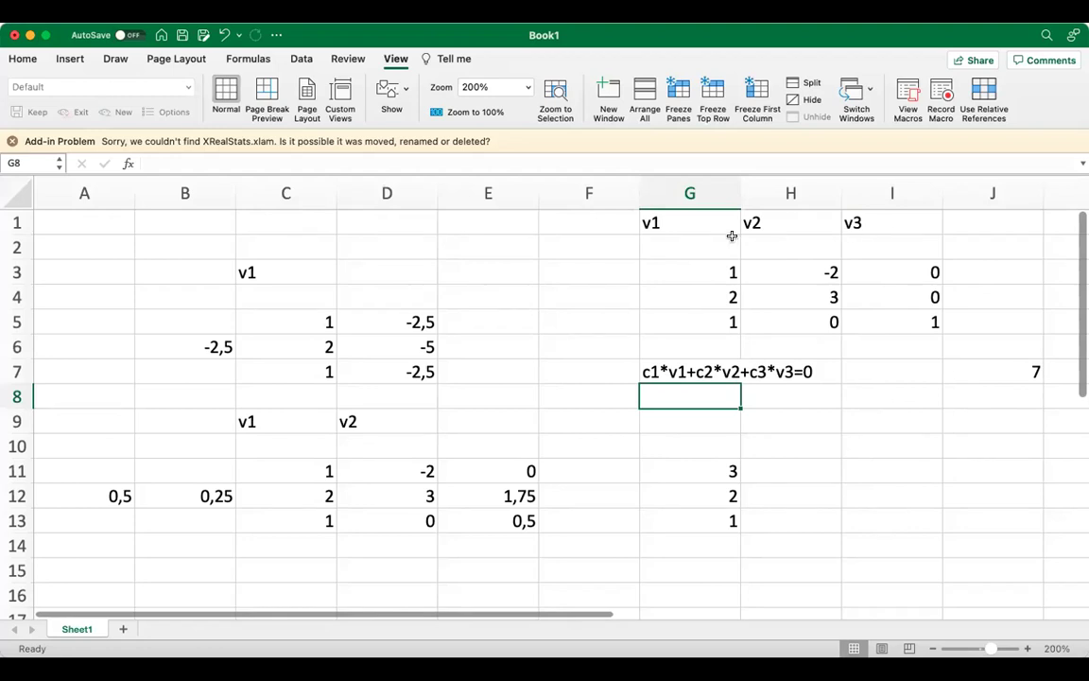
Step: Enter a fourth vector with components 5, 4 and 3 in cells J3 to J5
{"action": "left_click", "coordinate": [1004, 273]}
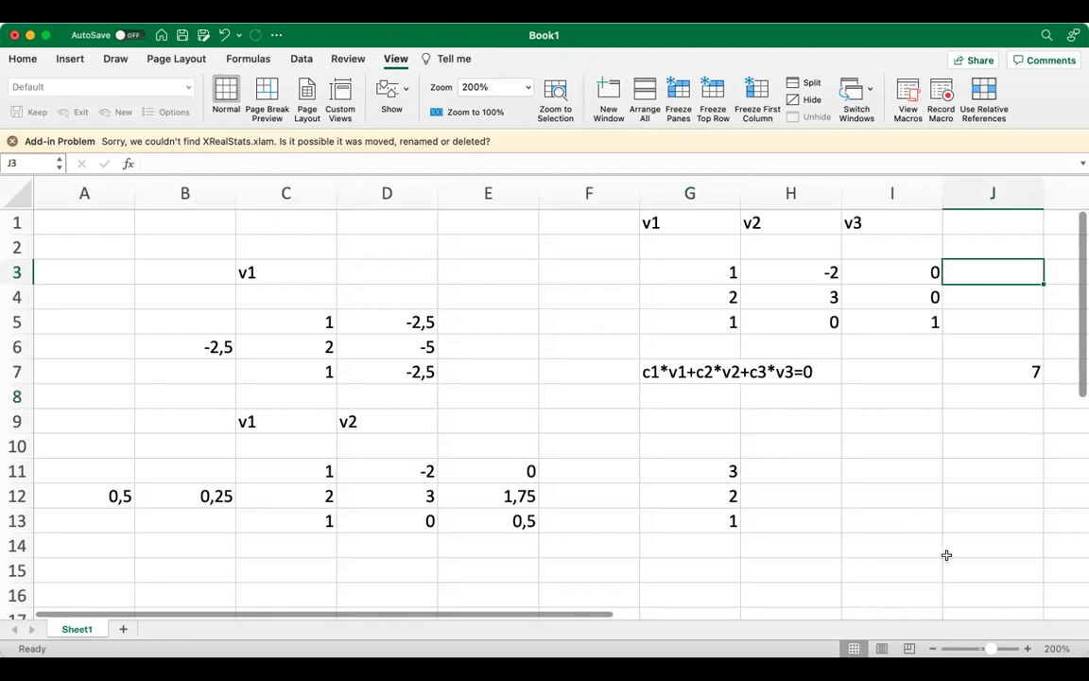
{"action": "type", "text": "5"}
{"action": "key", "text": "Return"}
{"action": "type", "text": "4"}
{"action": "key", "text": "Return"}
{"action": "type", "text": "3"}
{"action": "key", "text": "Return"}
Step: Label the fourth vector u in cell J1
{"action": "key", "text": "Up"}
{"action": "key", "text": "Up"}
{"action": "key", "text": "Up"}
{"action": "key", "text": "Up"}
{"action": "key", "text": "Up"}
{"action": "type", "text": "u"}
{"action": "key", "text": "Return"}
{"action": "key", "text": "Down"}
{"action": "key", "text": "Down"}
{"action": "key", "text": "Down"}
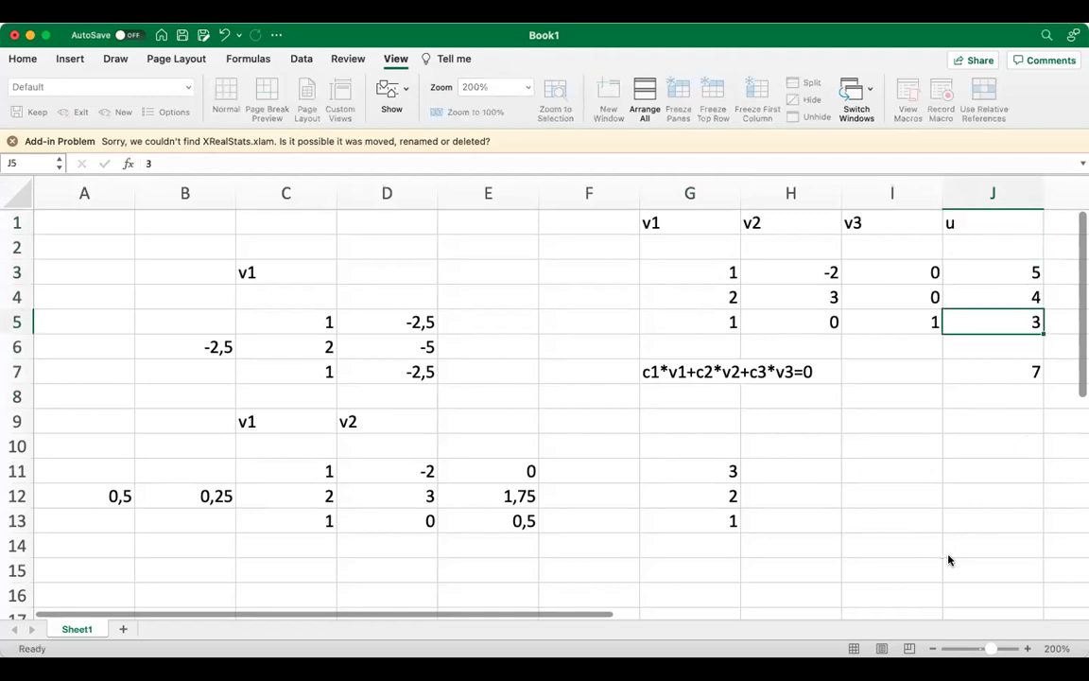
{"action": "left_click", "coordinate": [1008, 273]}
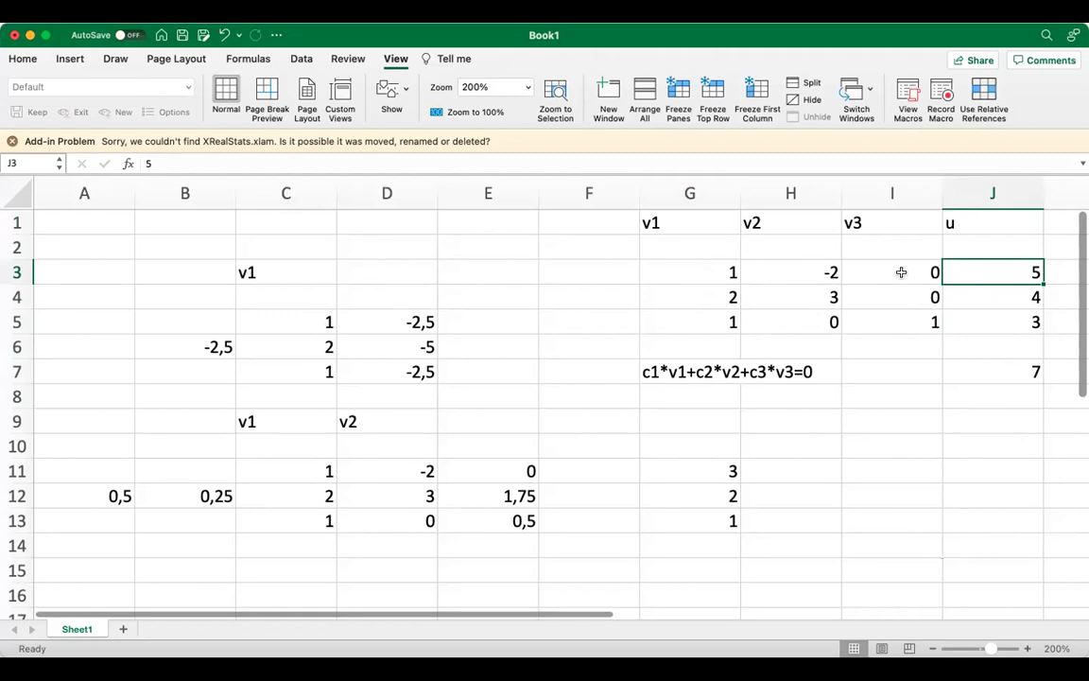
Step: Write the linear combination expression u = a1*v1+a2*v2+a3*v3 as text in cell G9
{"action": "left_click", "coordinate": [651, 426]}
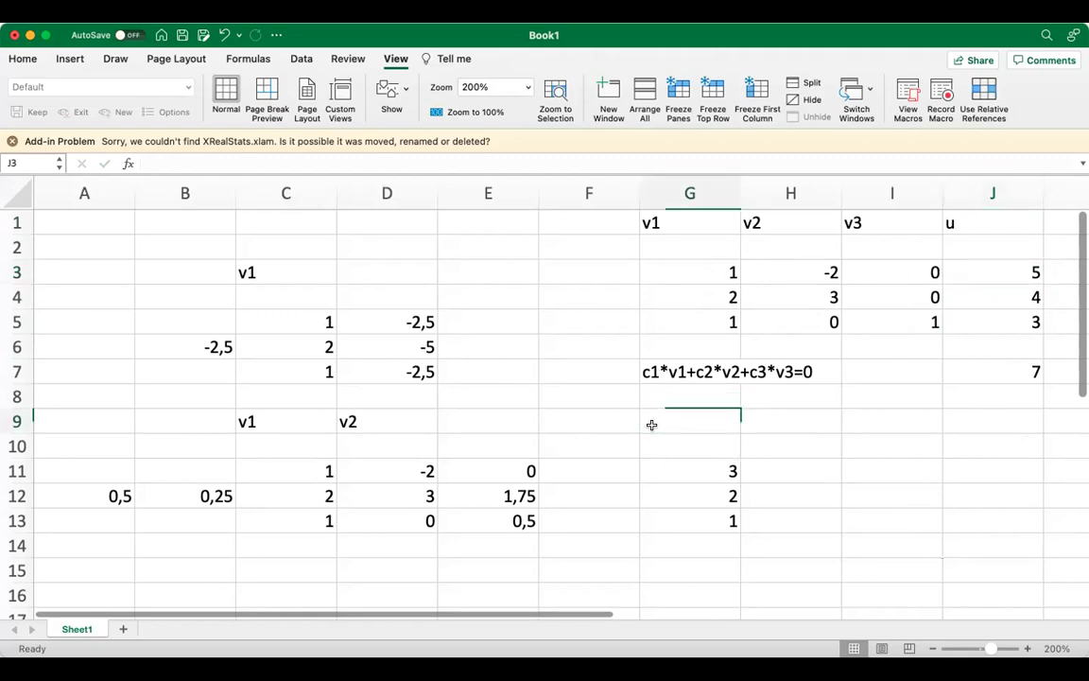
{"action": "left_click", "coordinate": [651, 425]}
{"action": "type", "text": "u"}
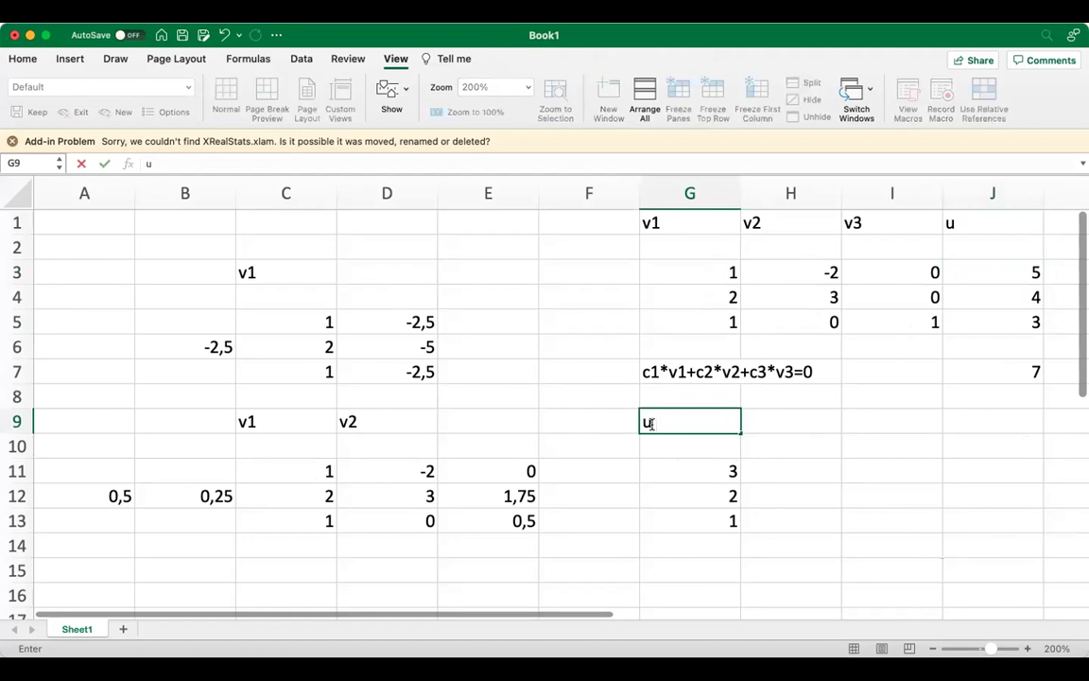
{"action": "type", "text": " = a1*v1"}
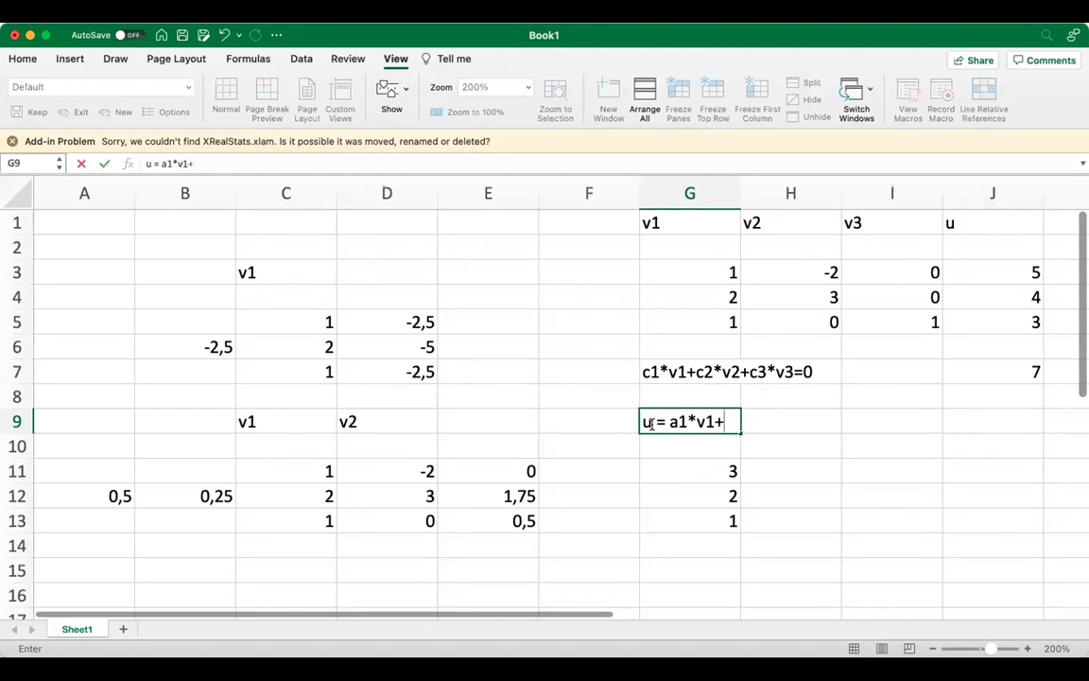
{"action": "type", "text": "+a2*v2"}
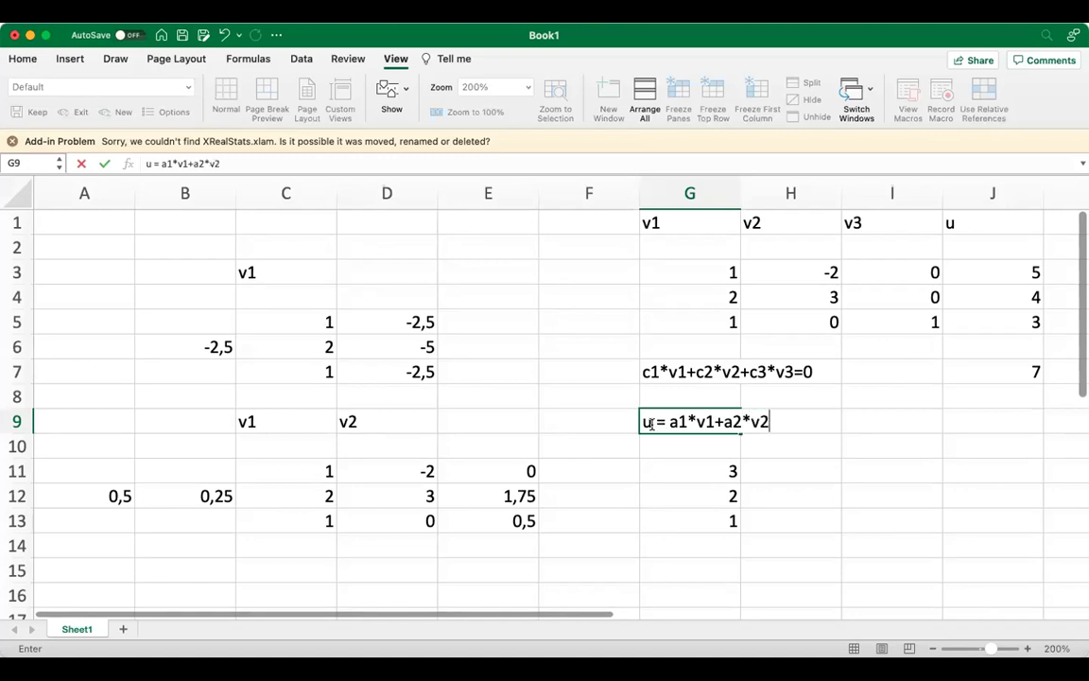
{"action": "type", "text": "+a3*v3"}
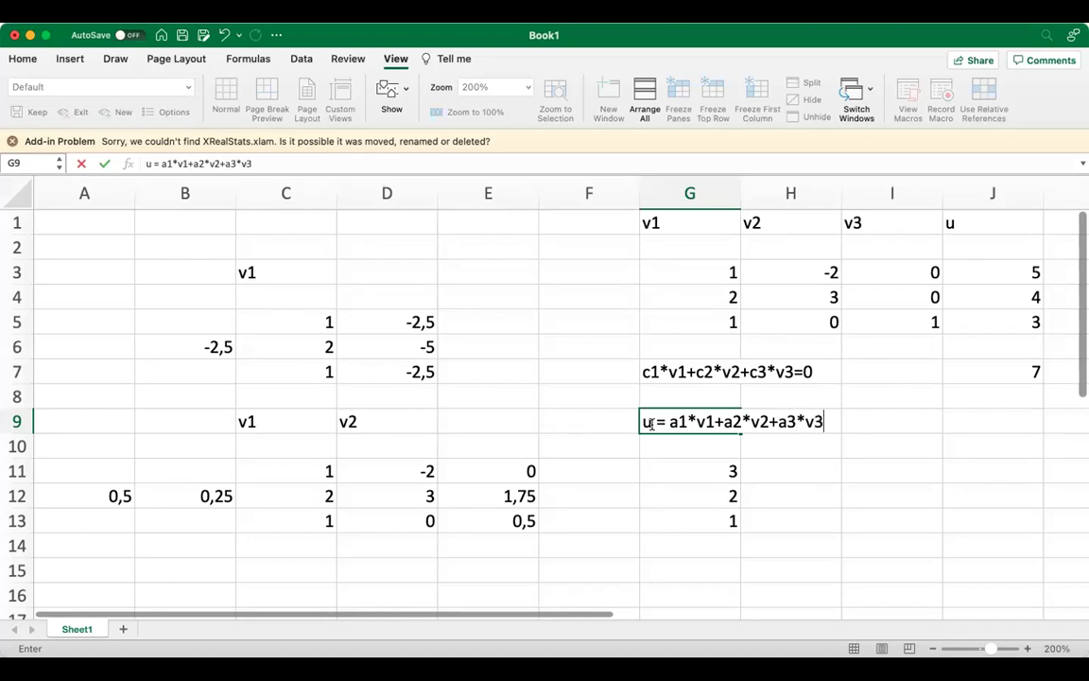
{"action": "key", "text": "Return"}
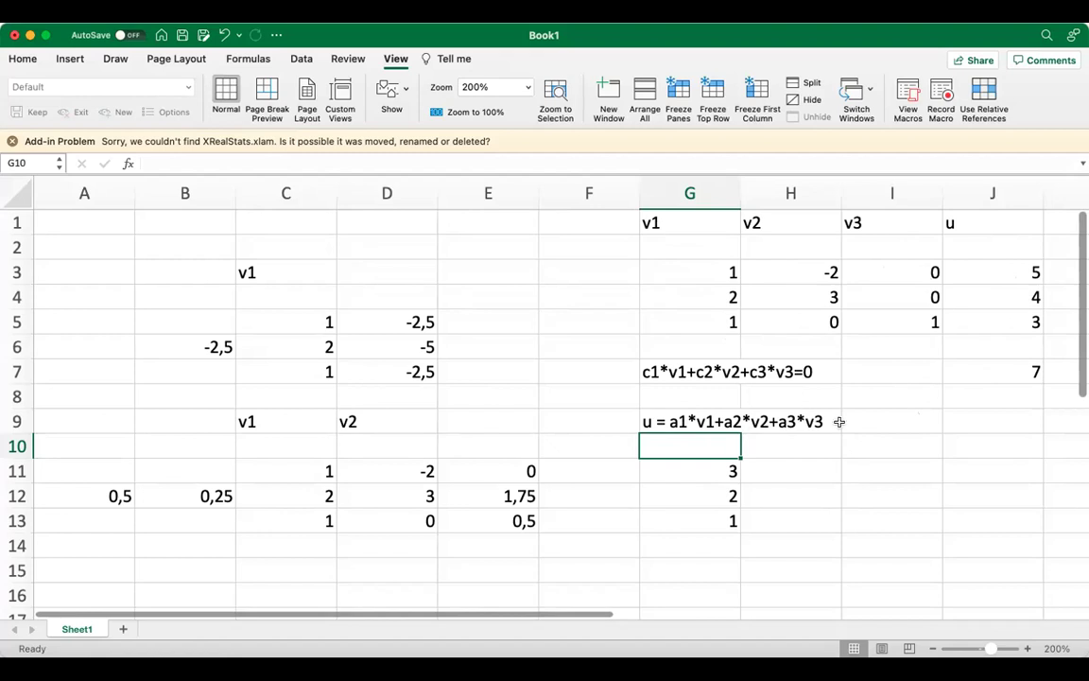
{"action": "key", "text": "Right"}
{"action": "key", "text": "Right"}
{"action": "key", "text": "Right"}
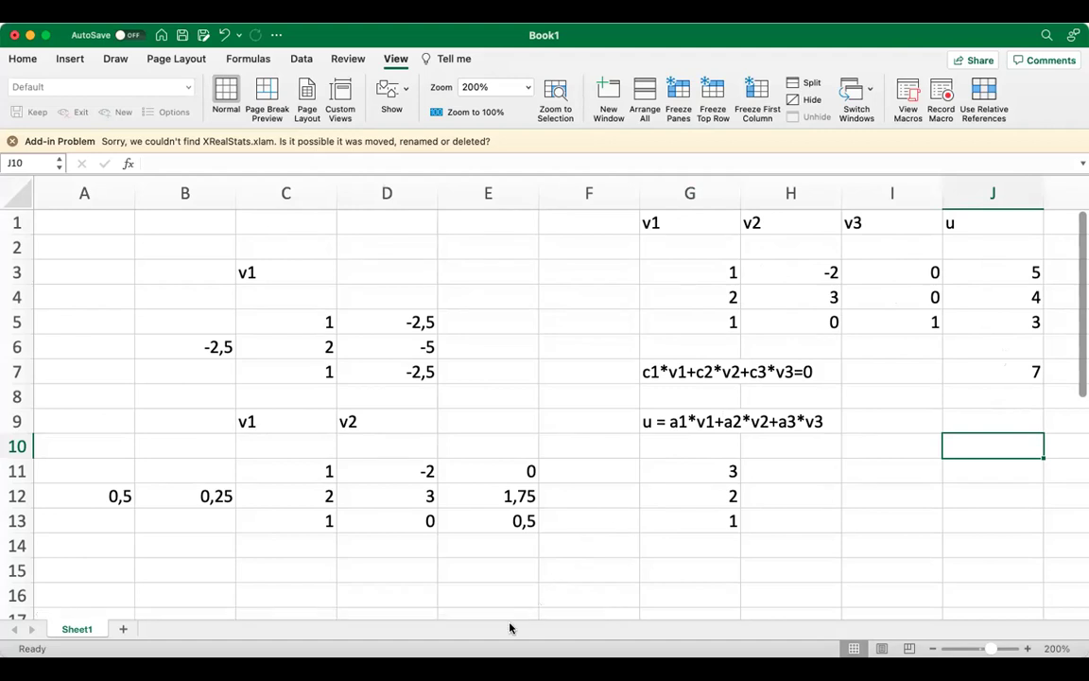
Step: Switch to the linear model theory PDF and read the definitions of vector space, subspace and linear dependence with Examples 1.2.2 and 1.2.3
{"action": "left_click", "coordinate": [845, 487]}
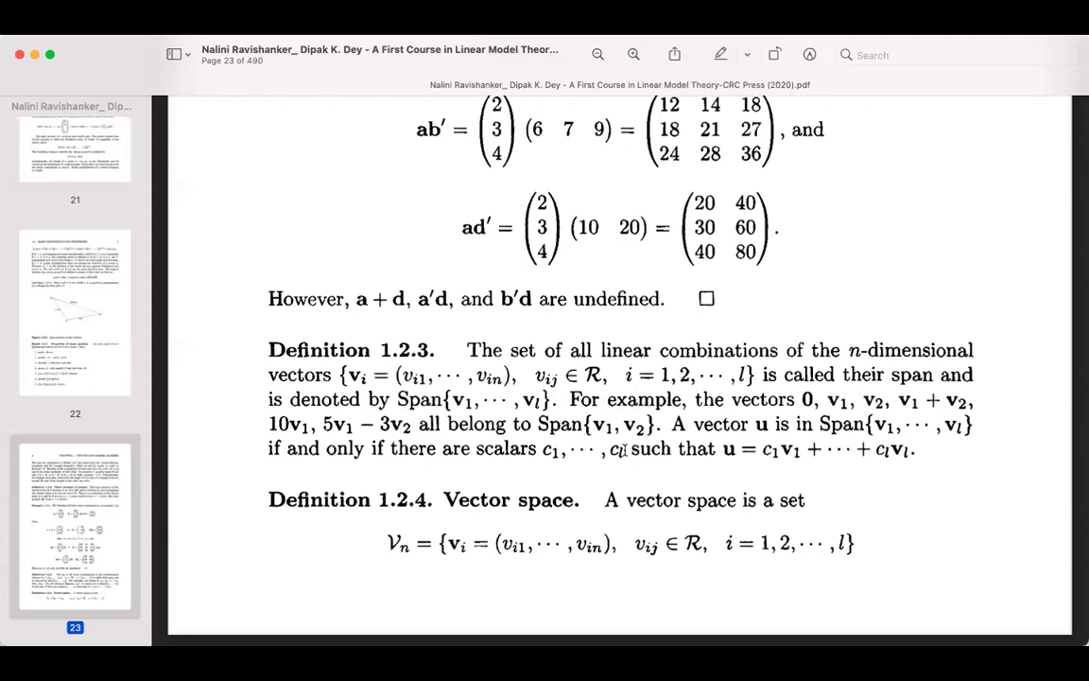
{"action": "scroll", "coordinate": [595, 470], "scroll_direction": "down", "scroll_amount": 2}
{"action": "scroll", "coordinate": [596, 469], "scroll_direction": "down", "scroll_amount": 3}
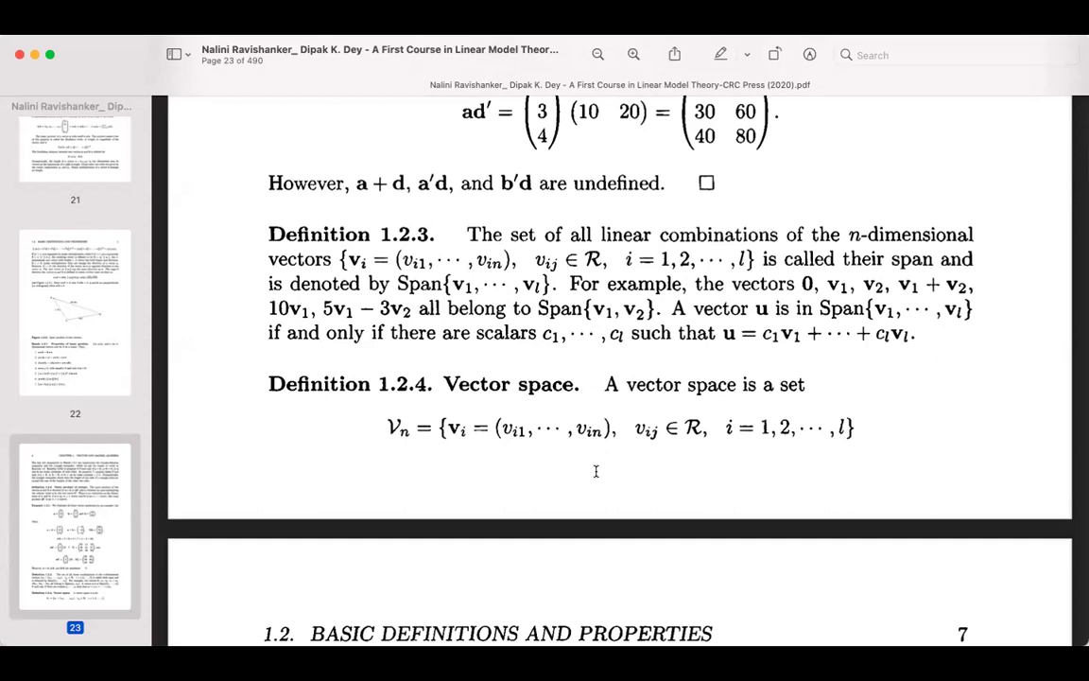
{"action": "scroll", "coordinate": [595, 470], "scroll_direction": "down", "scroll_amount": 5}
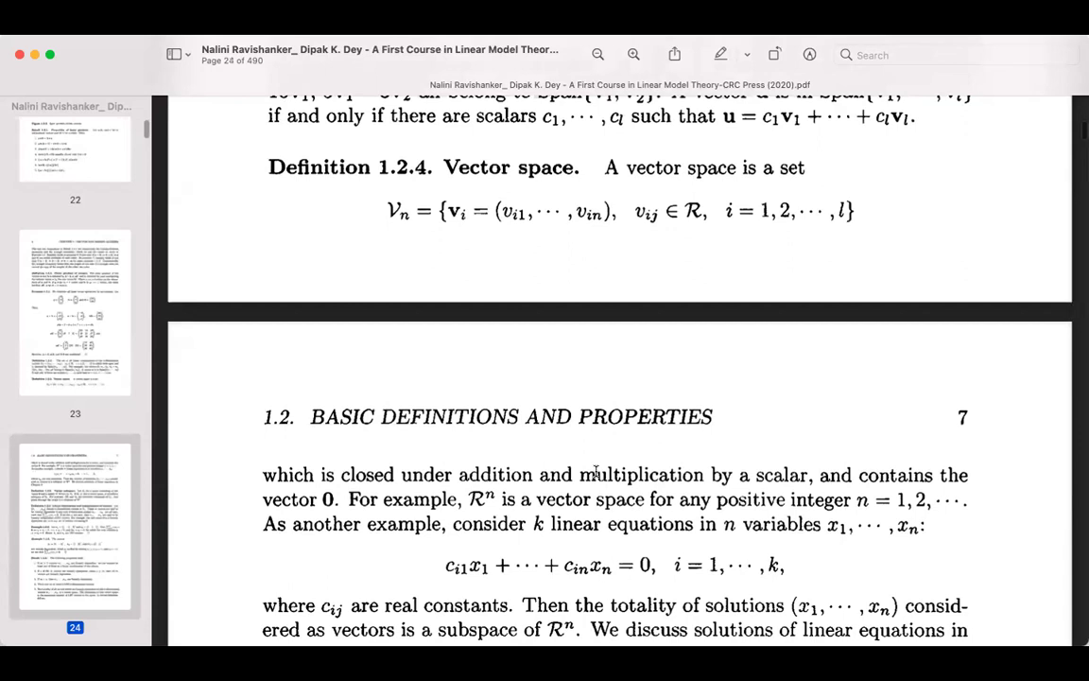
{"action": "scroll", "coordinate": [596, 469], "scroll_direction": "down", "scroll_amount": 8}
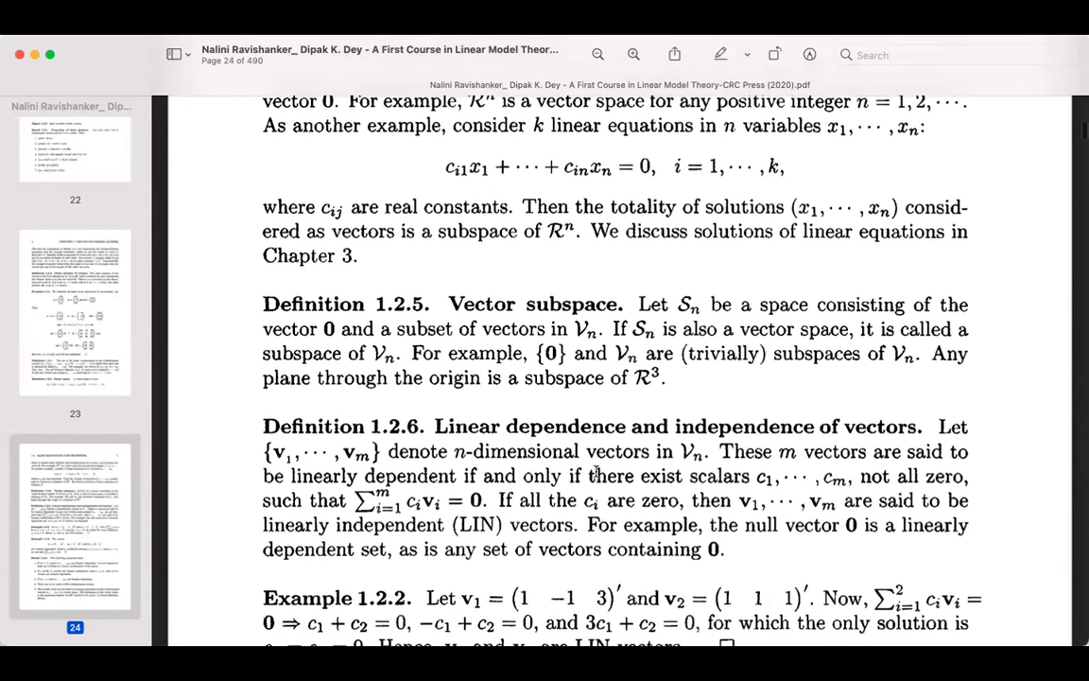
{"action": "scroll", "coordinate": [595, 470], "scroll_direction": "down", "scroll_amount": 3}
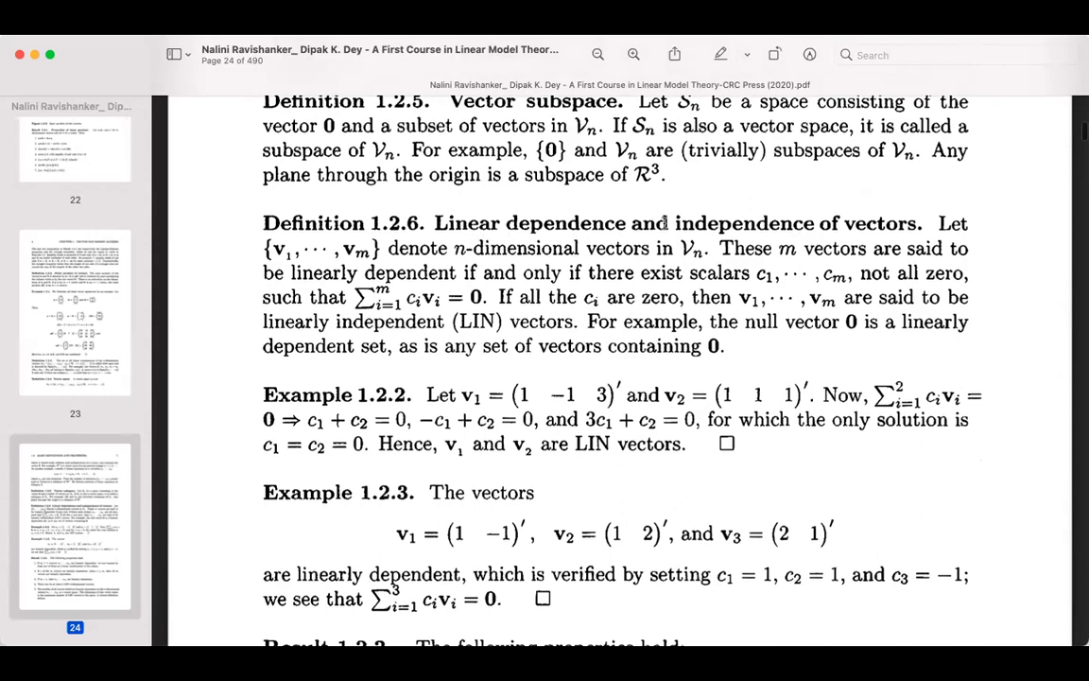
{"action": "scroll", "coordinate": [581, 217], "scroll_direction": "up", "scroll_amount": 3}
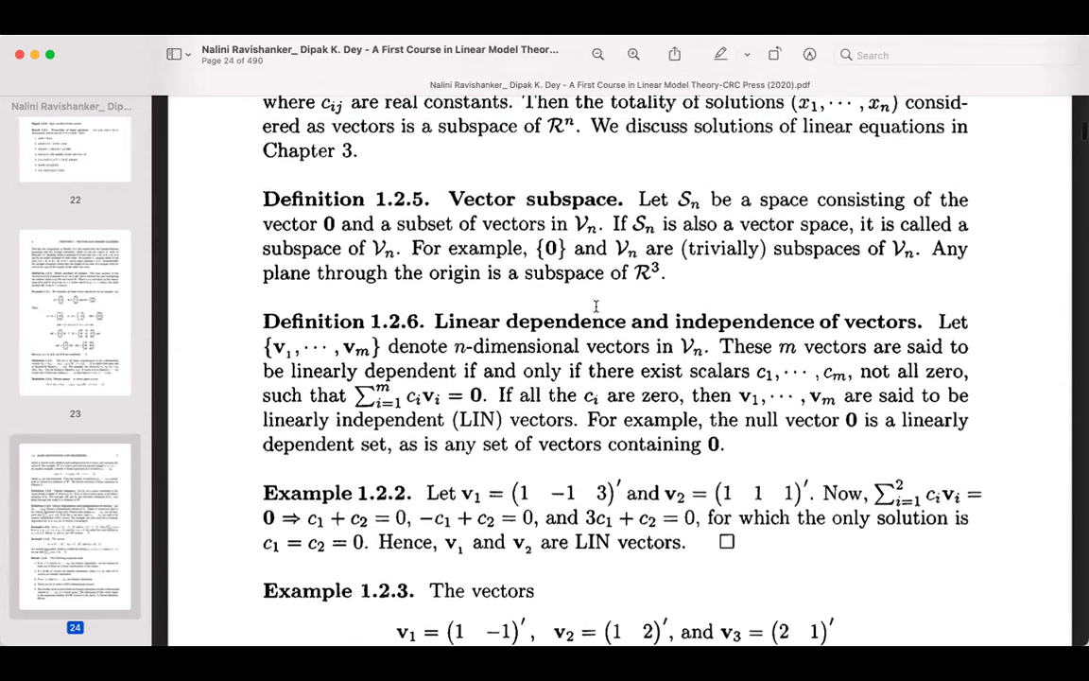
{"action": "scroll", "coordinate": [596, 301], "scroll_direction": "down", "scroll_amount": 3}
{"action": "scroll", "coordinate": [596, 301], "scroll_direction": "down", "scroll_amount": 3}
{"action": "scroll", "coordinate": [577, 302], "scroll_direction": "up", "scroll_amount": 5}
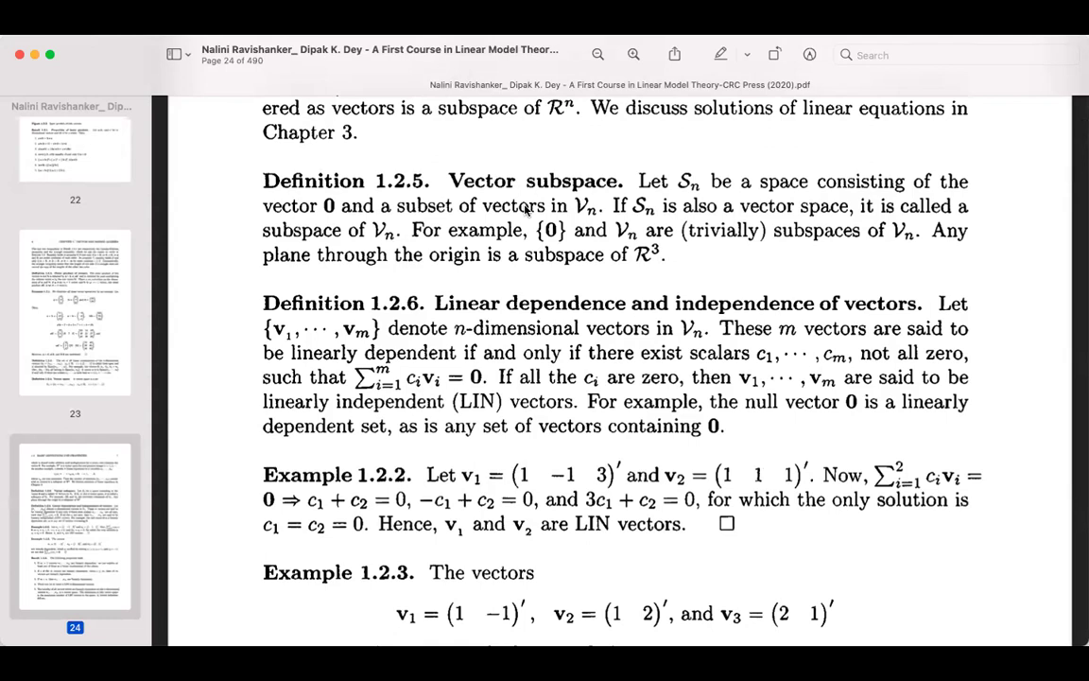
{"action": "scroll", "coordinate": [526, 209], "scroll_direction": "down", "scroll_amount": 5}
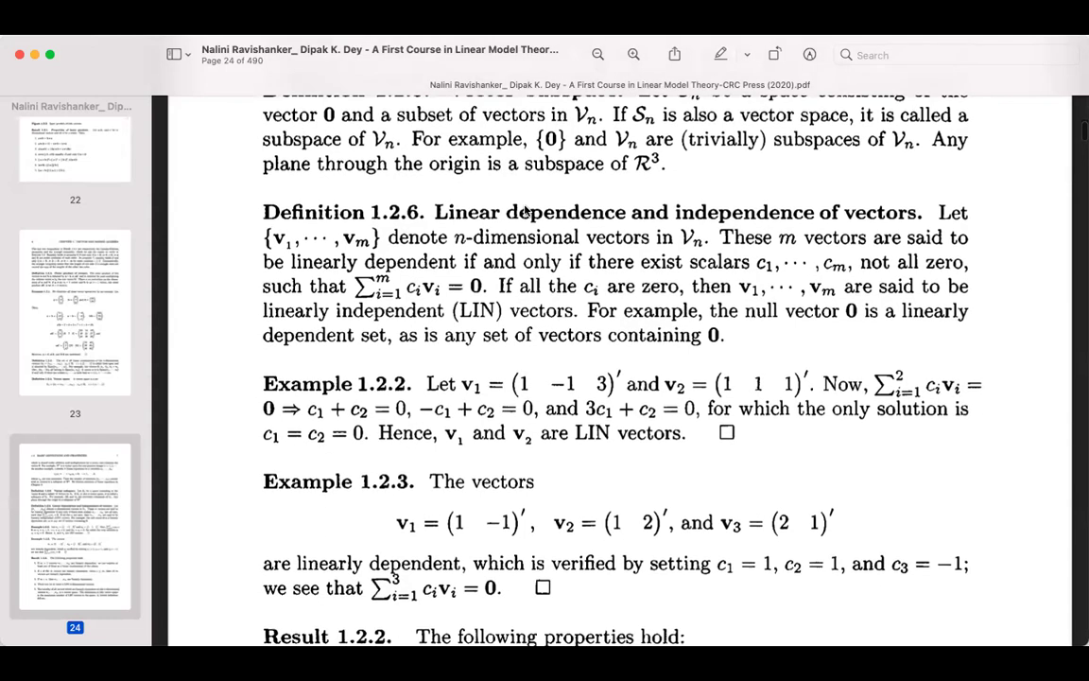